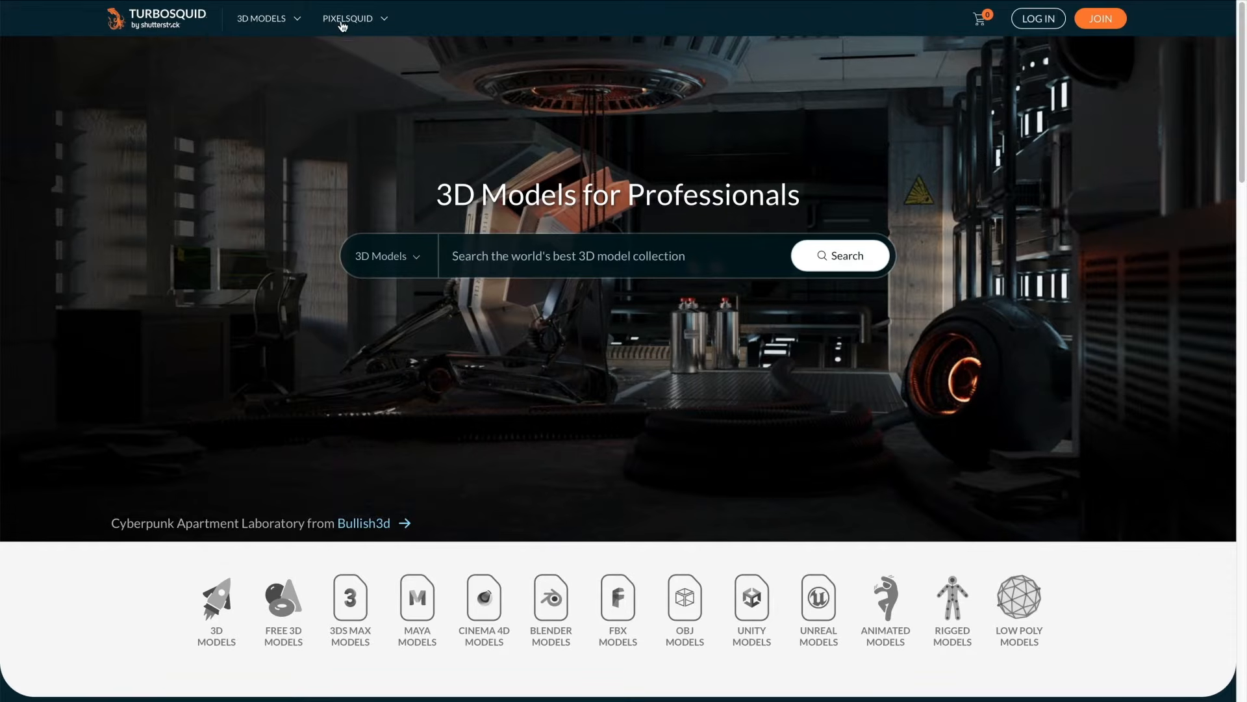
# - Browse the Characters category of 3D models and filter it to free models in .obj format
pyautogui.moveTo(282, 18)
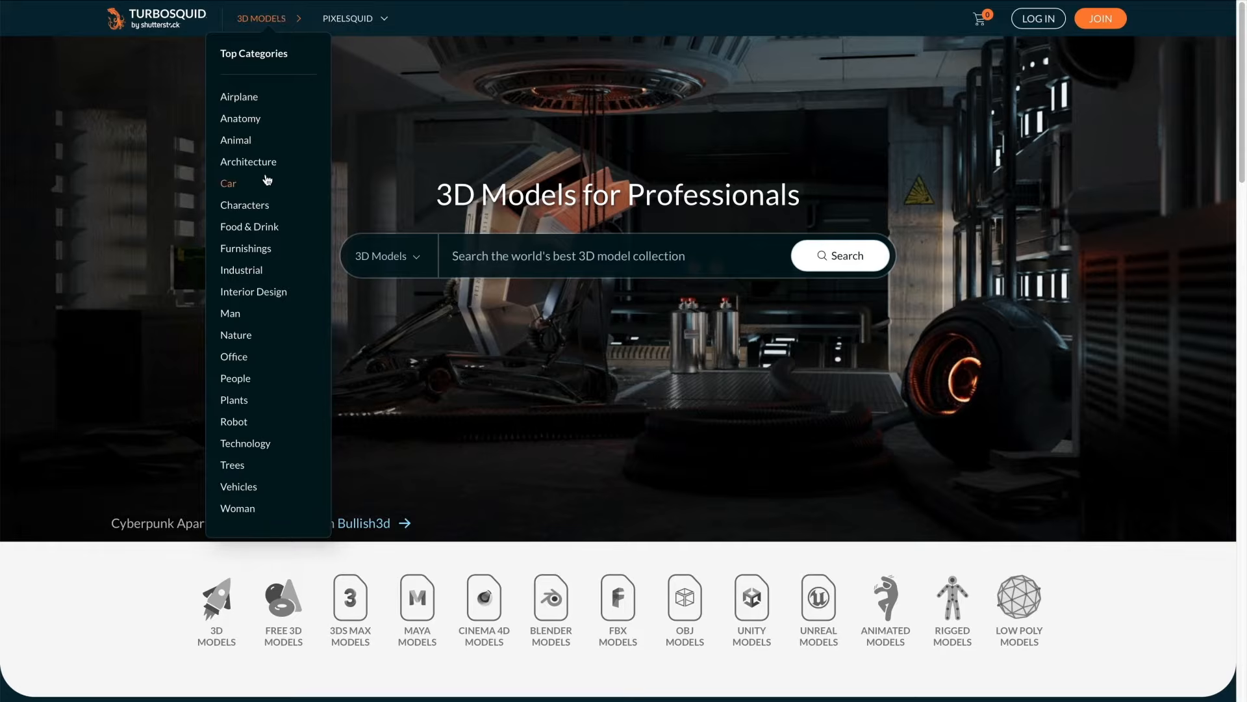
pyautogui.click(240, 206)
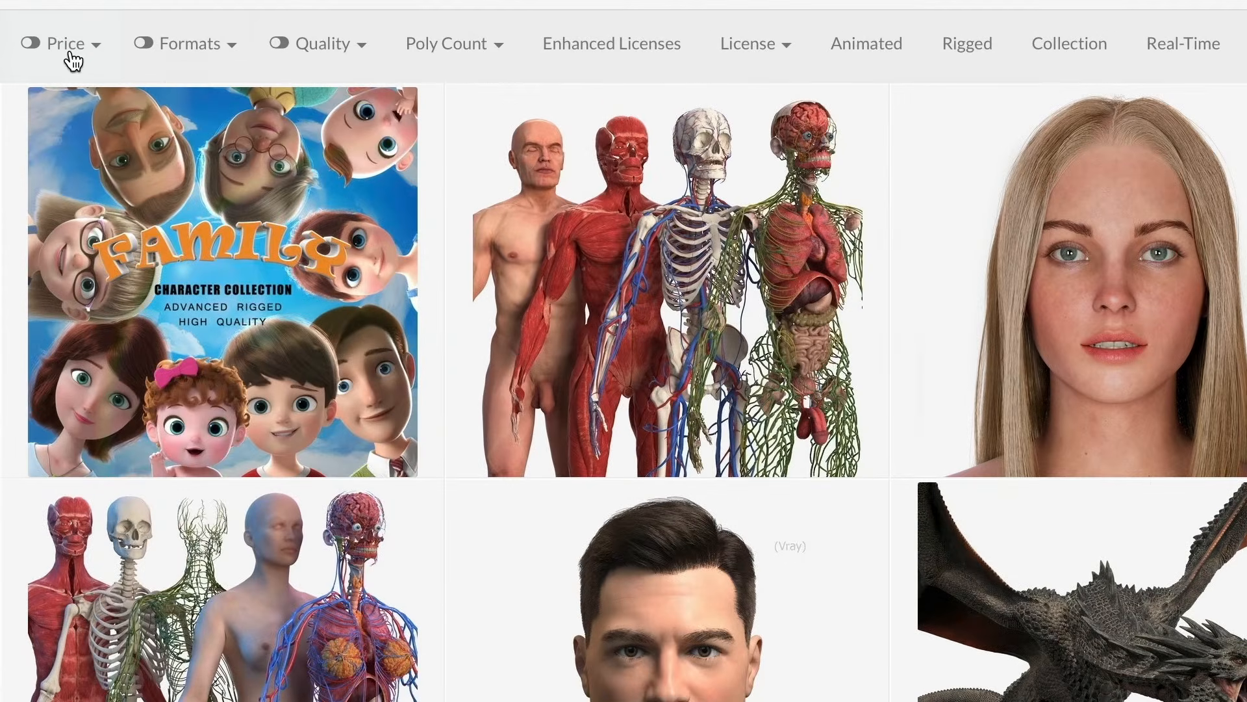
pyautogui.click(71, 53)
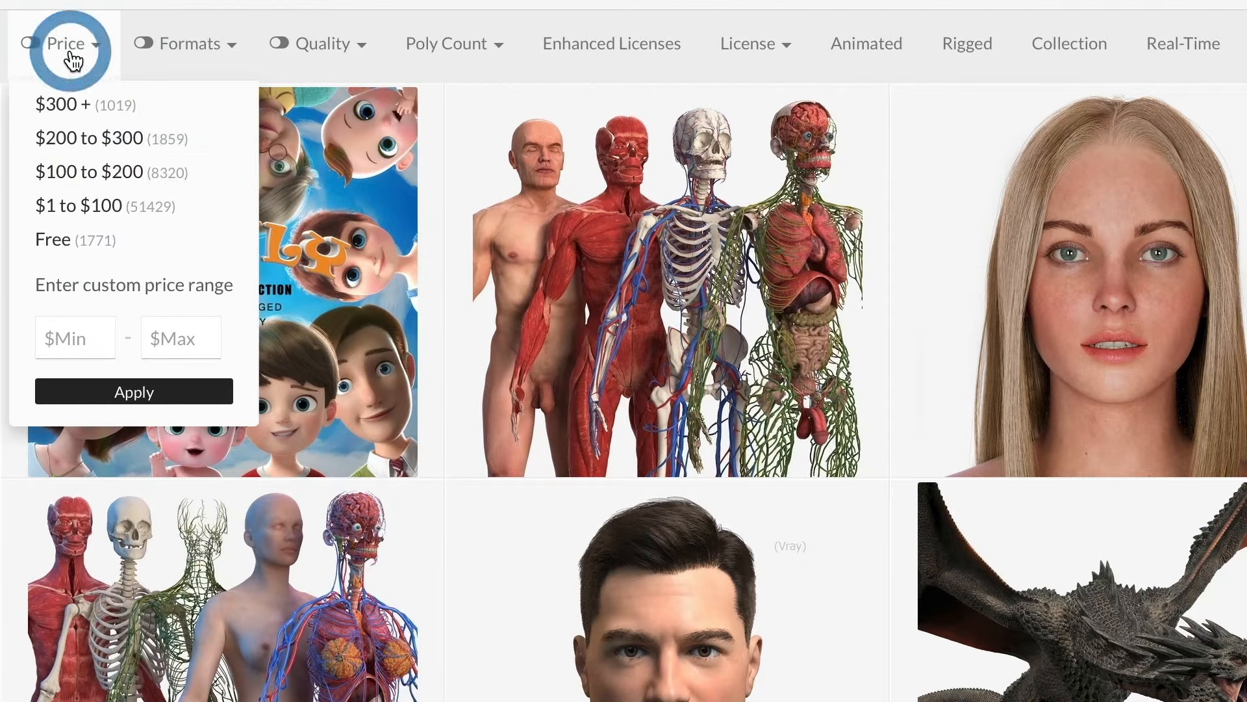
pyautogui.click(99, 242)
pyautogui.click(189, 46)
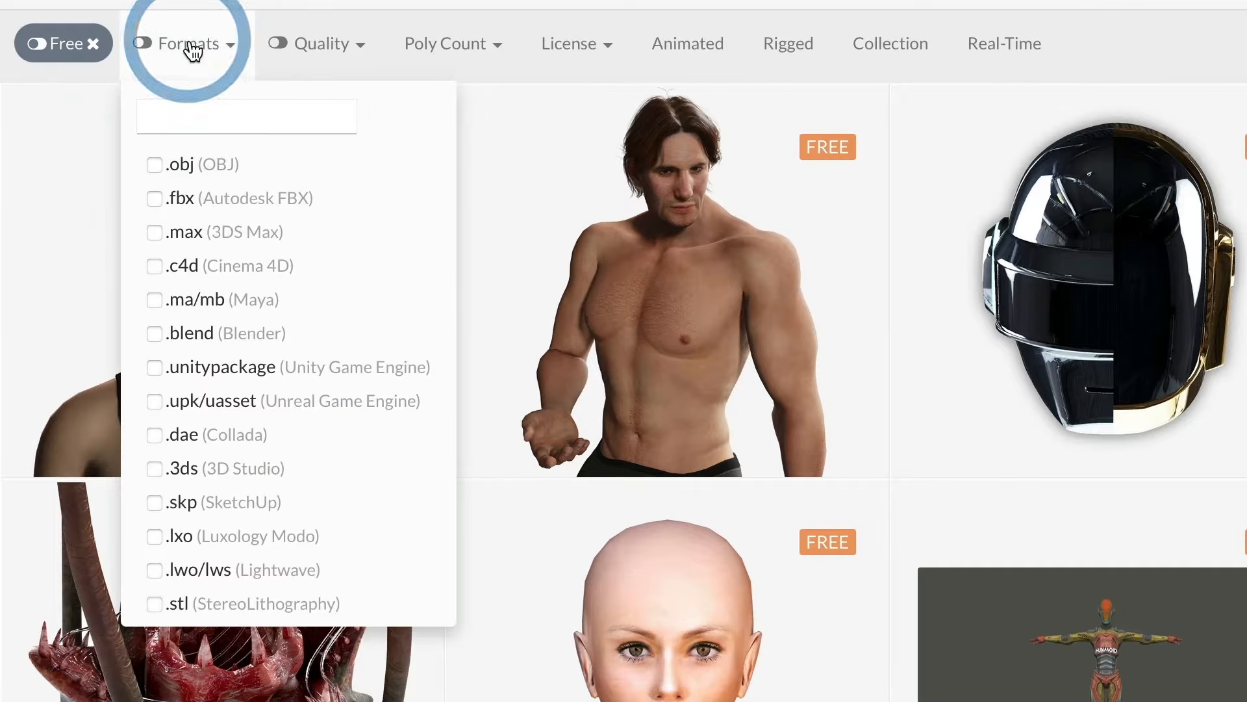
pyautogui.click(196, 165)
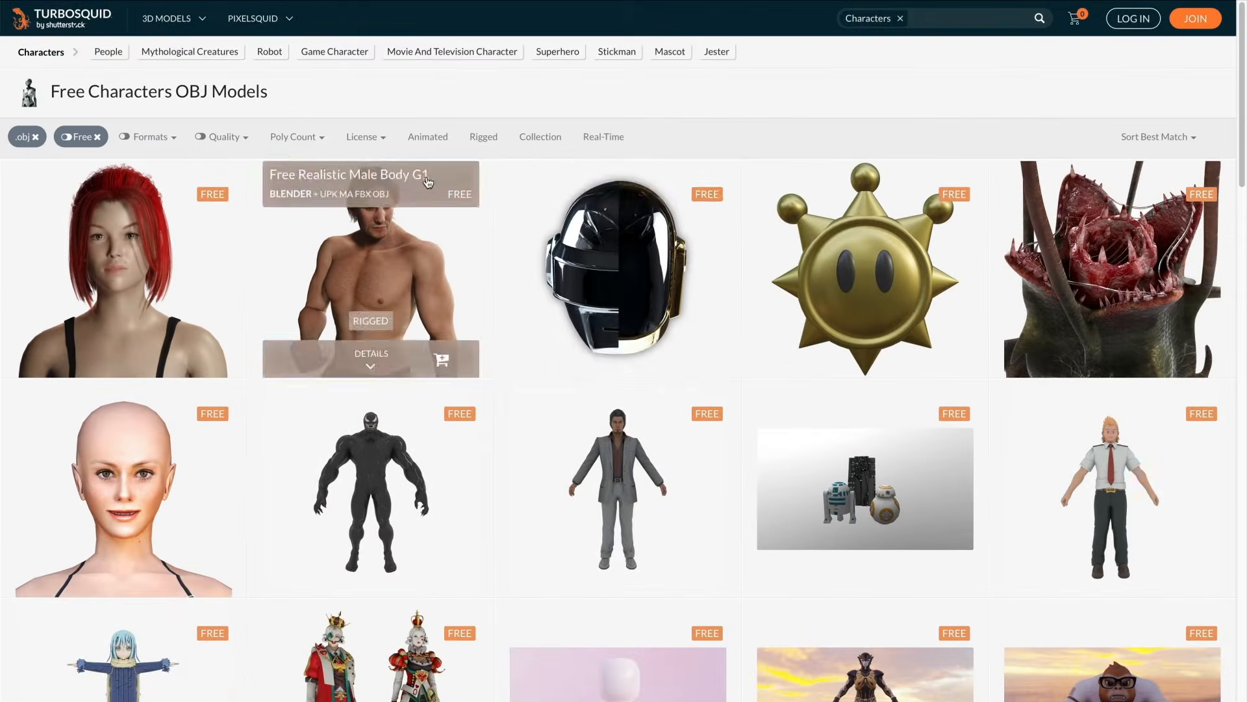
# - Find the free Conan Character Rig on page 2 of the filtered models and download it
pyautogui.scroll(-15, 1243, 145)
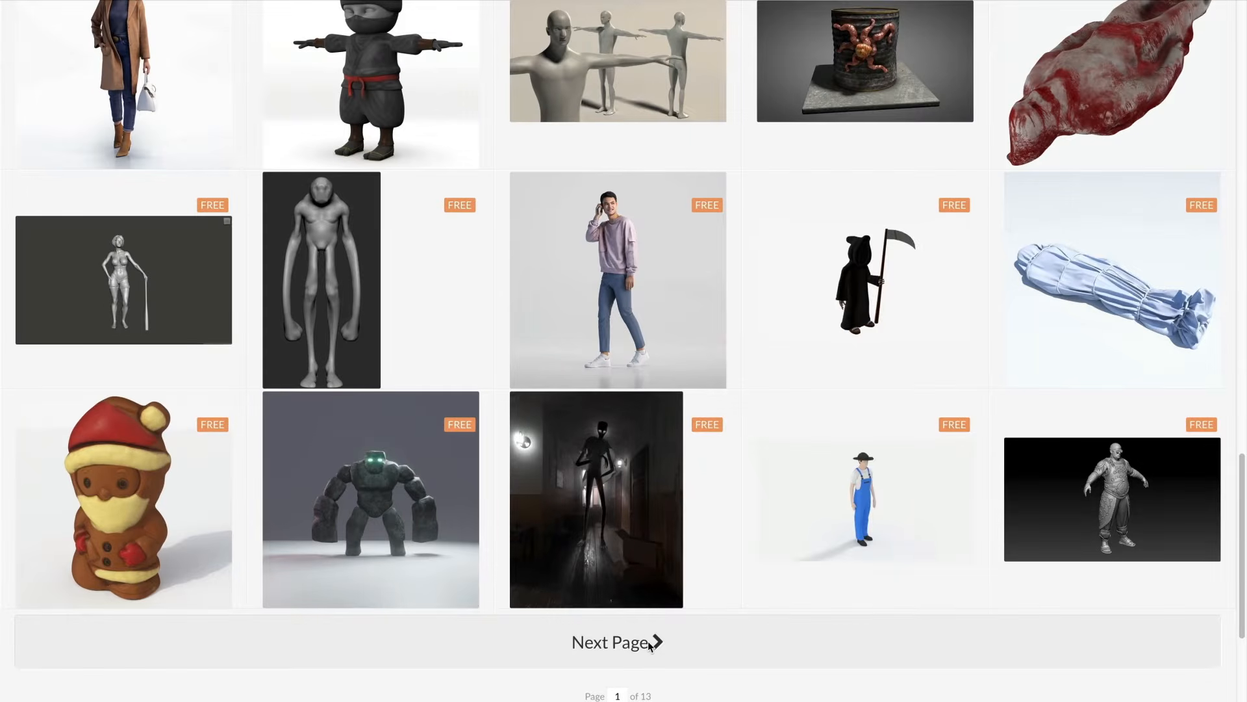
pyautogui.click(650, 643)
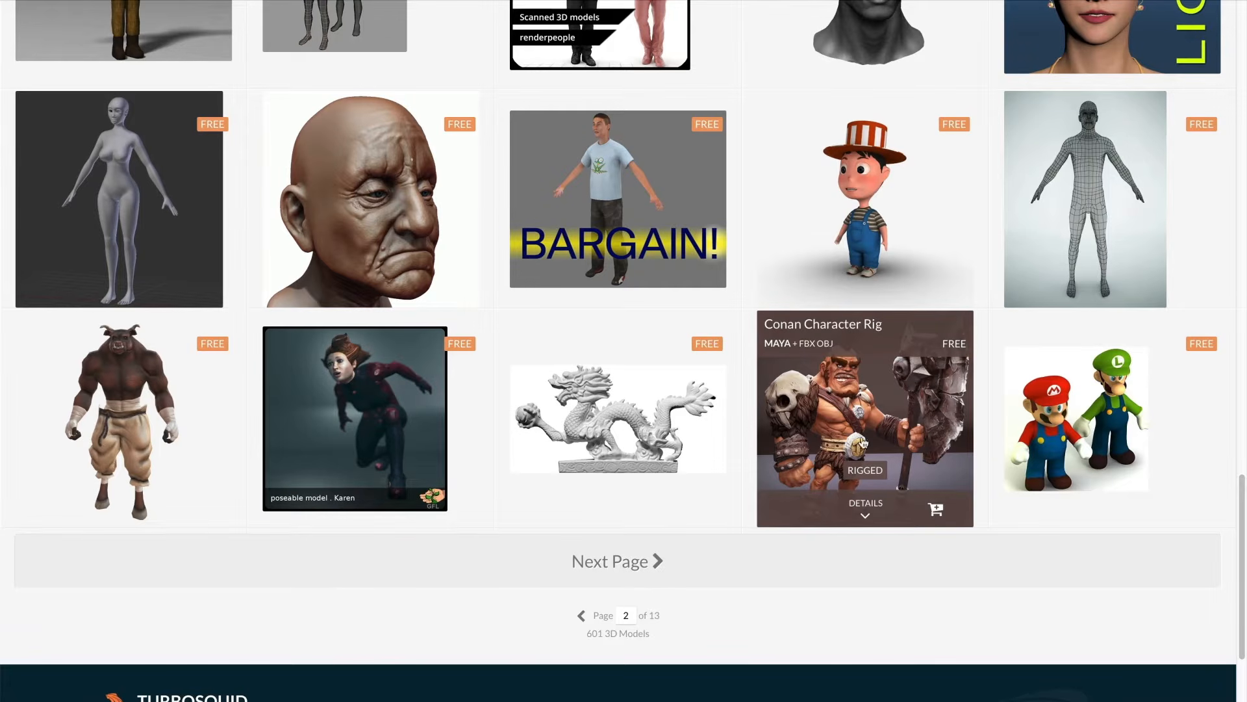
pyautogui.click(866, 520)
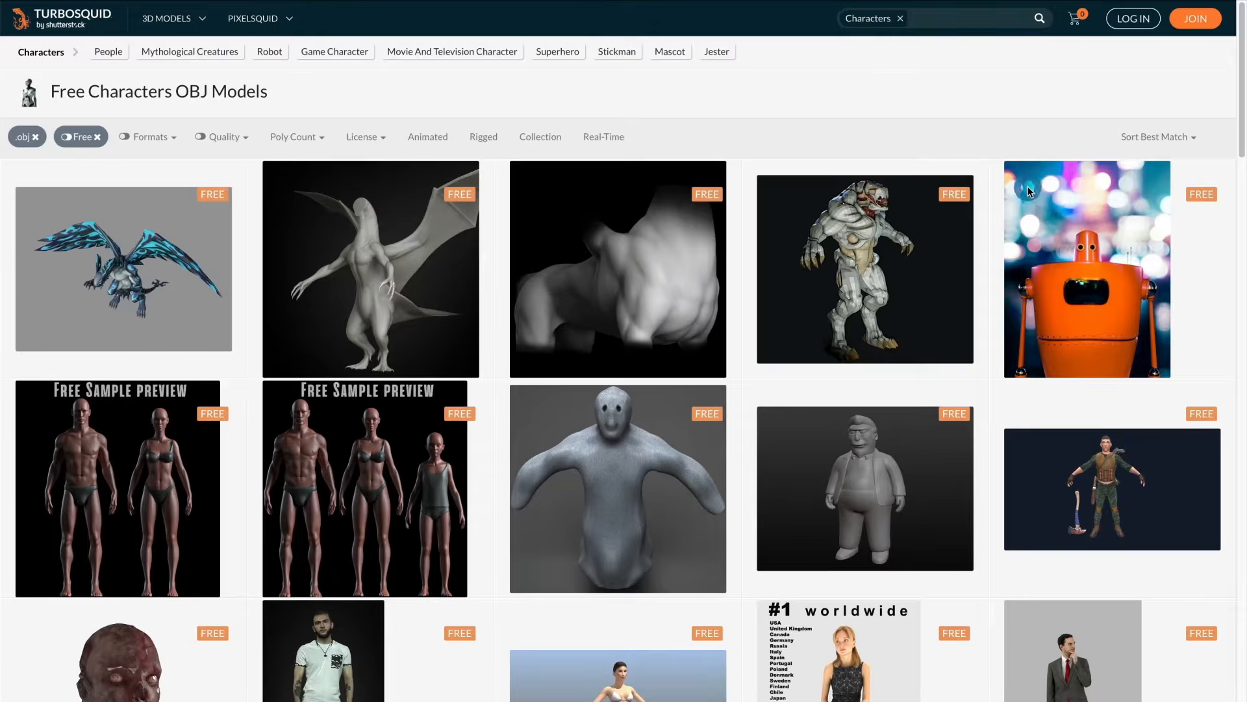
pyautogui.click(1026, 187)
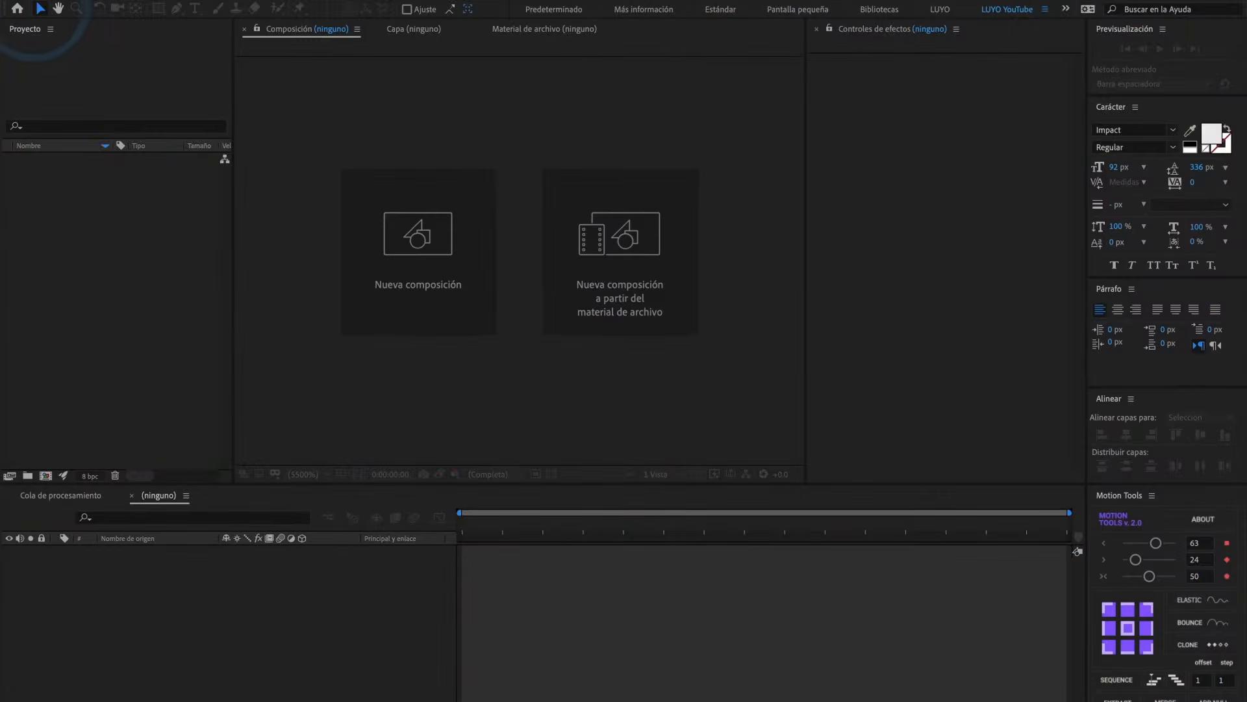
# - In After Effects, create a 1920 x 1080 px composition named COMP at 30 fps, 5 seconds long, with resolution set to Completa
pyautogui.click(284, 220)
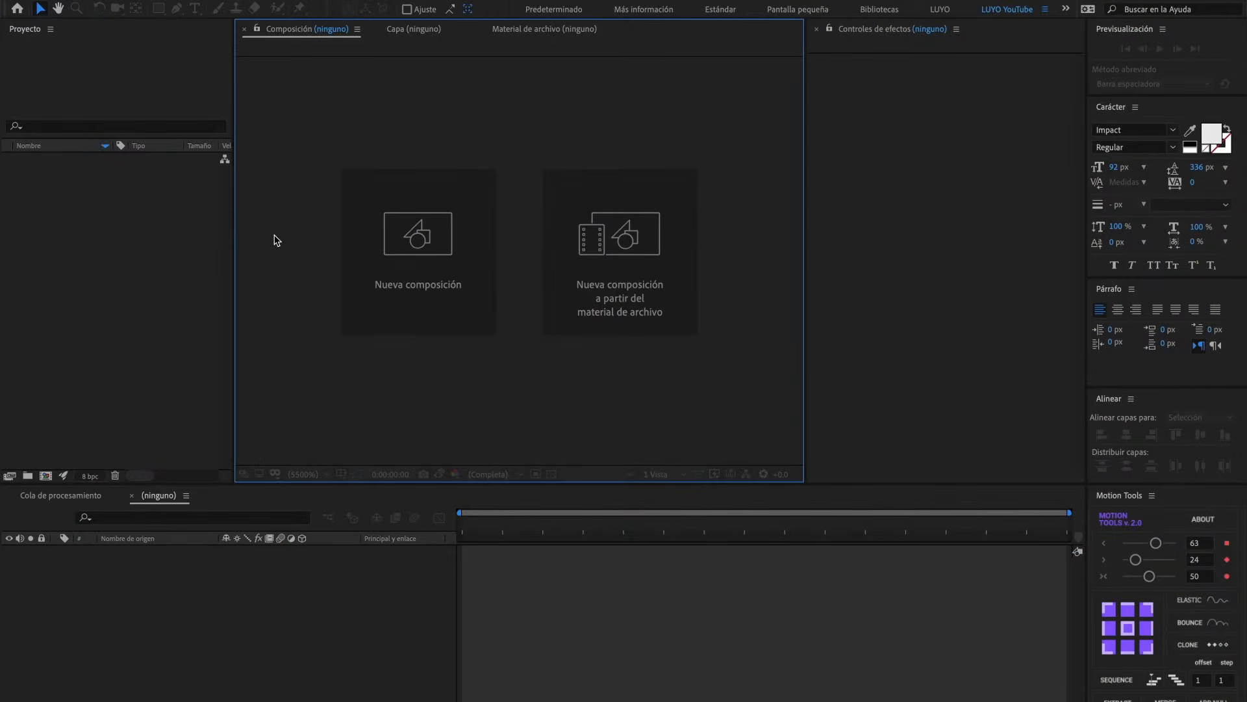
pyautogui.click(440, 270)
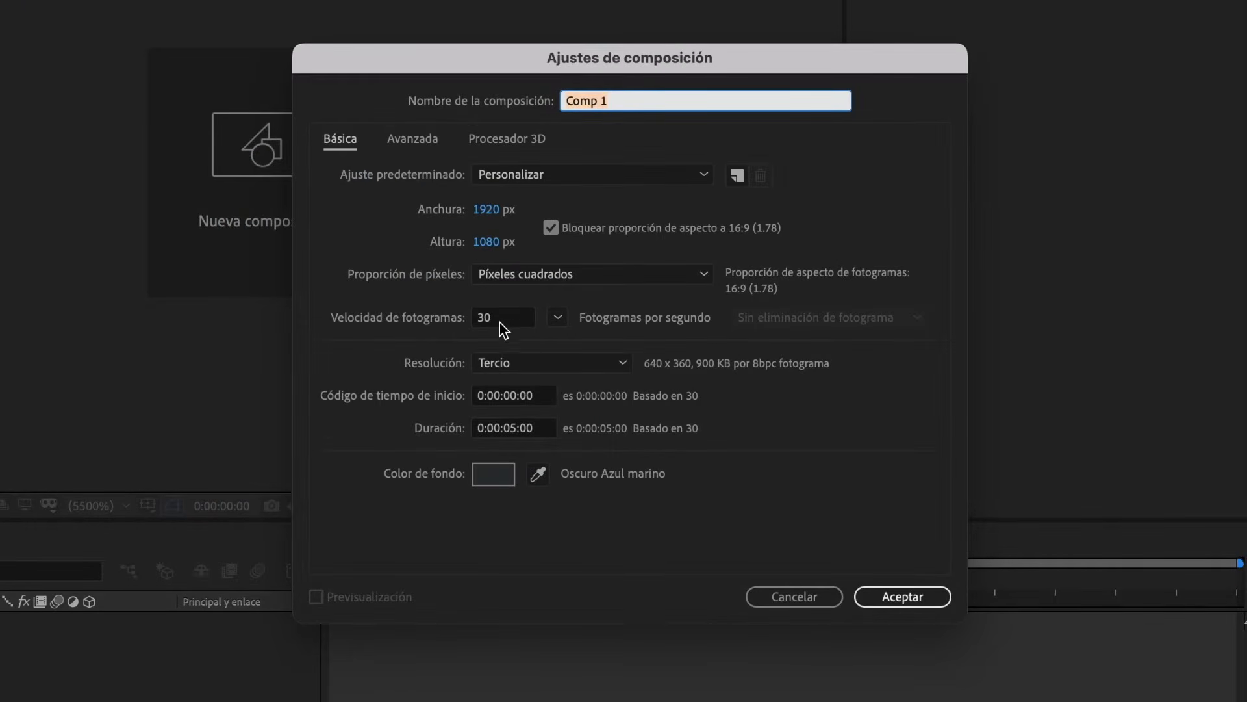
pyautogui.click(622, 363)
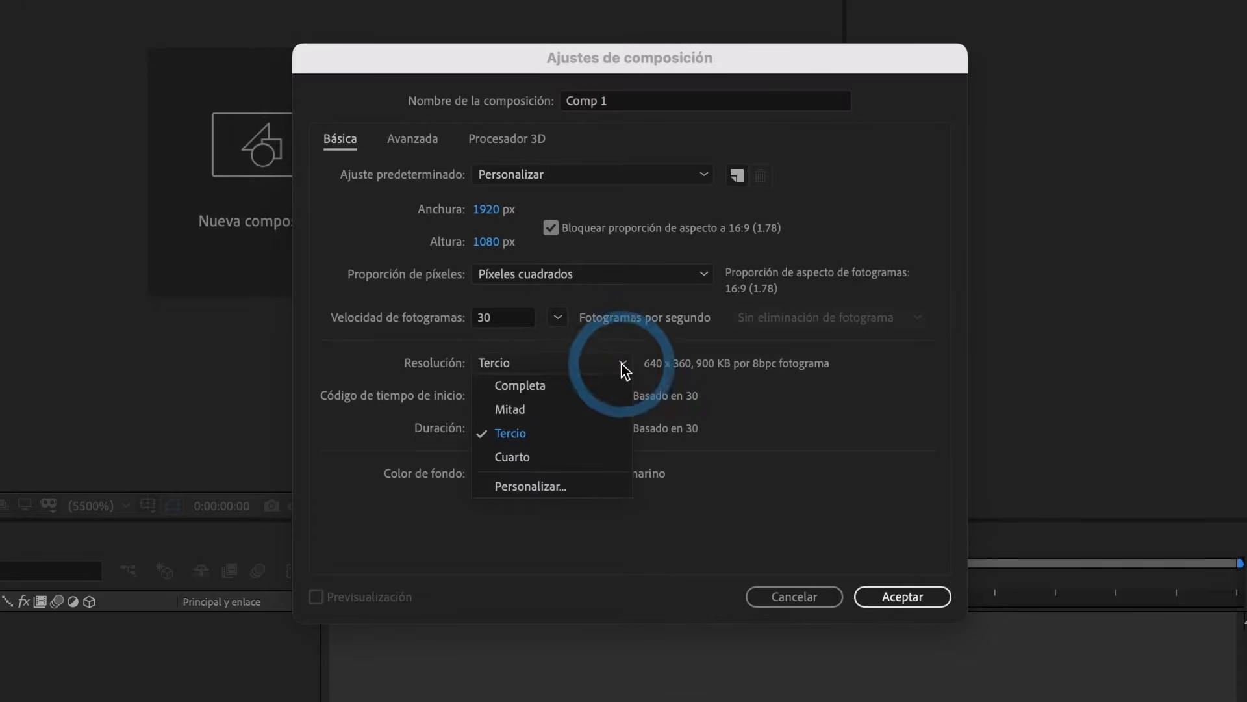
pyautogui.click(587, 389)
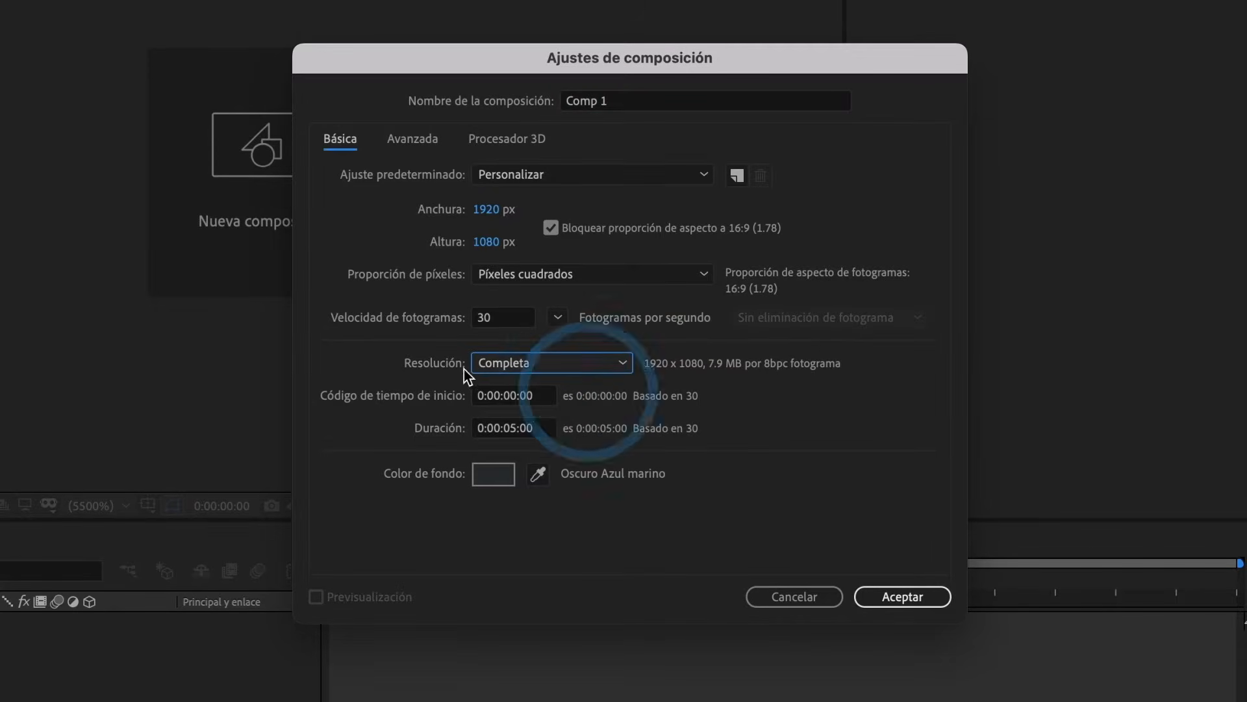
pyautogui.click(884, 590)
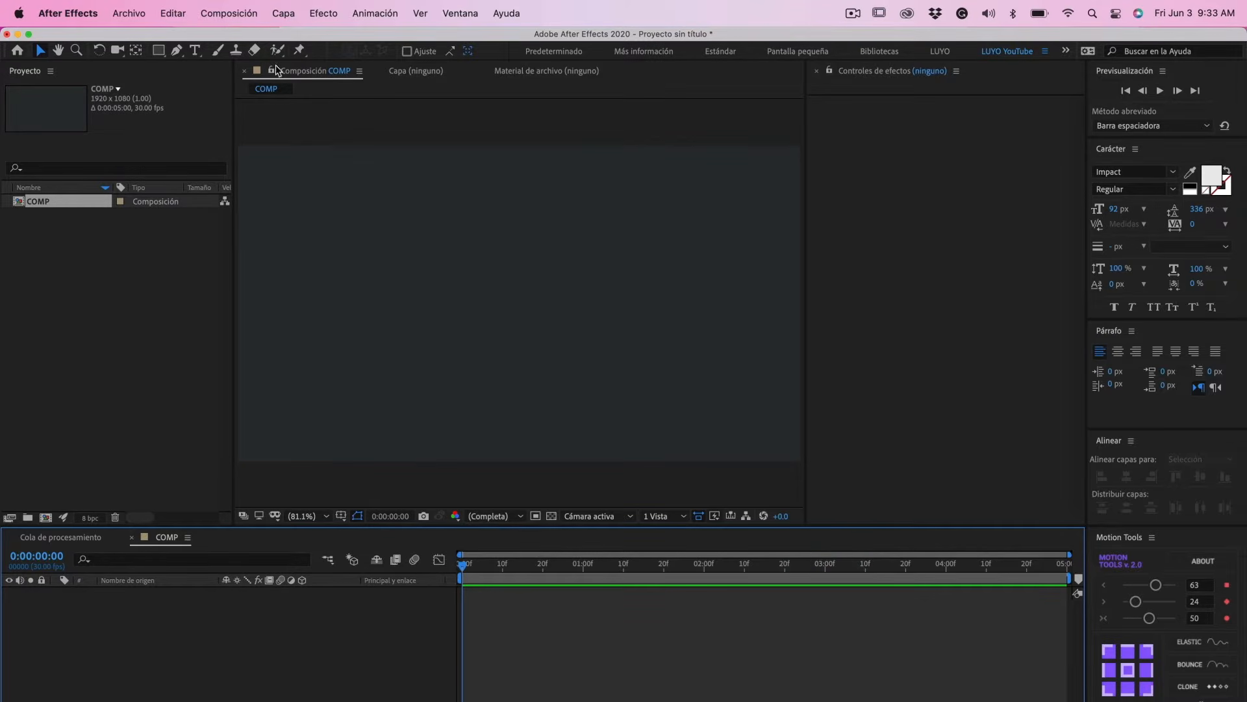
# - Add a new 1920 x 1080 px solid layer named "Element 3D" to the composition
pyautogui.click(291, 18)
pyautogui.moveTo(364, 39)
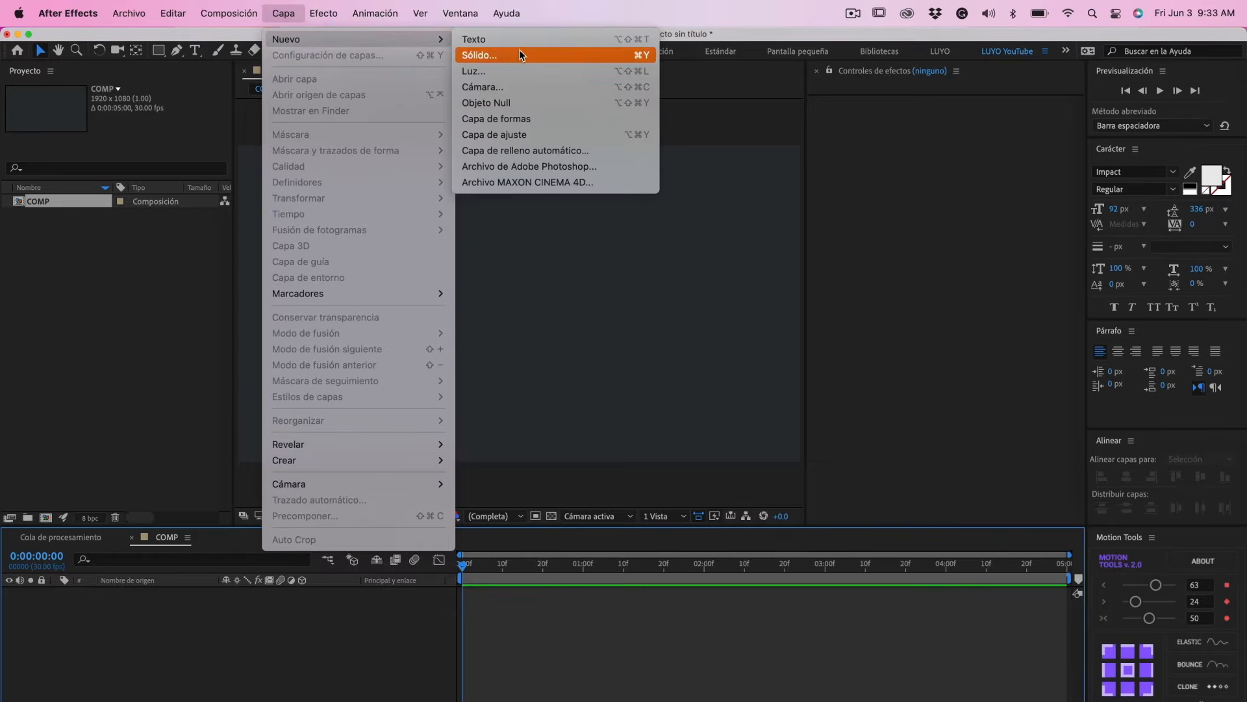
pyautogui.click(518, 54)
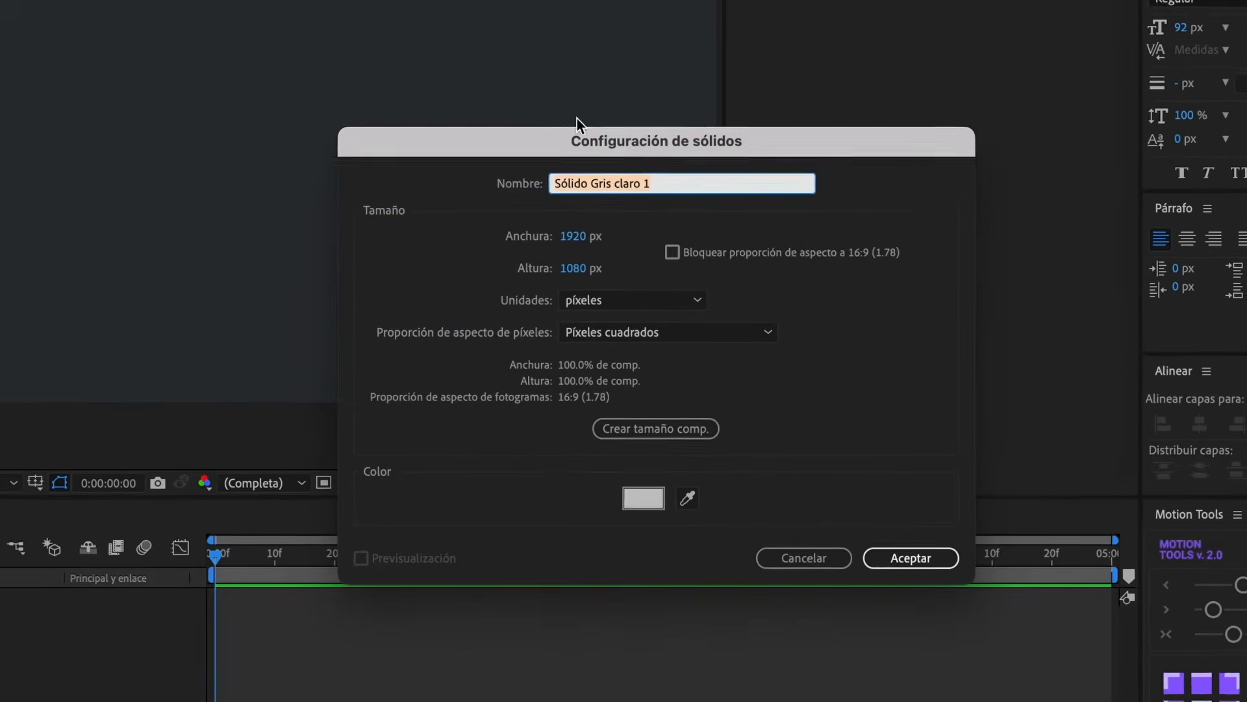
pyautogui.write('Element')
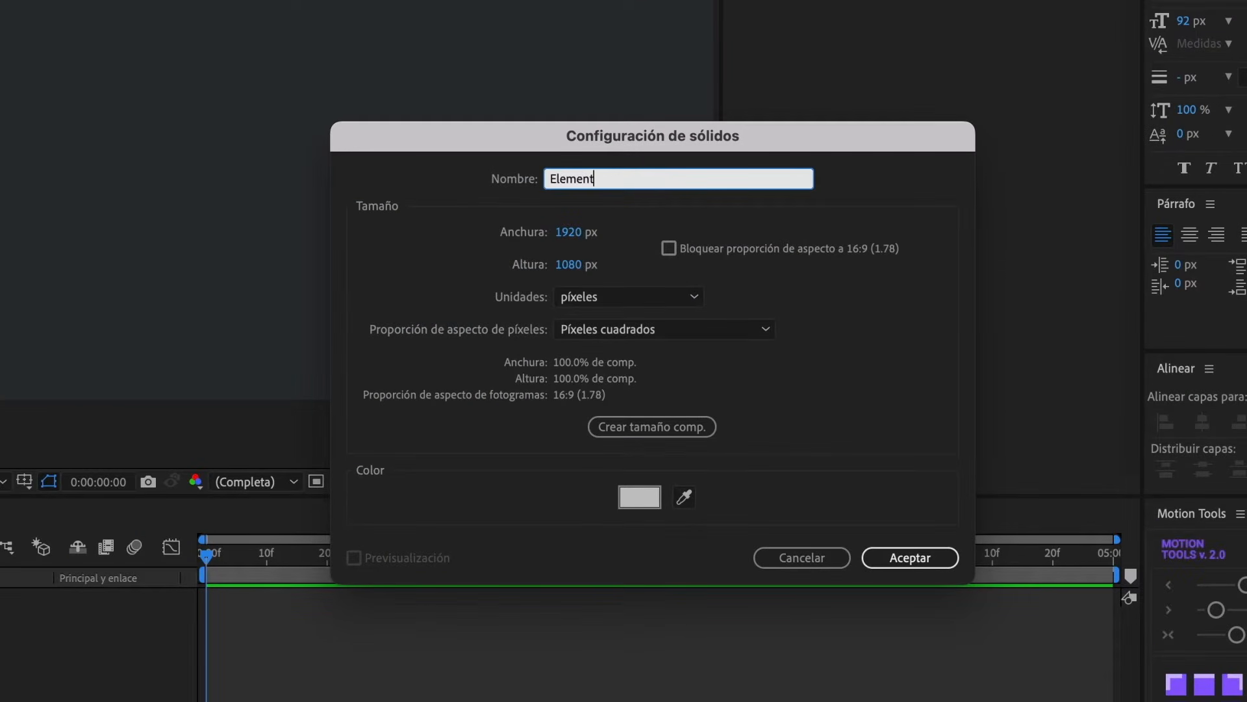
pyautogui.write(' 3D')
pyautogui.click(911, 557)
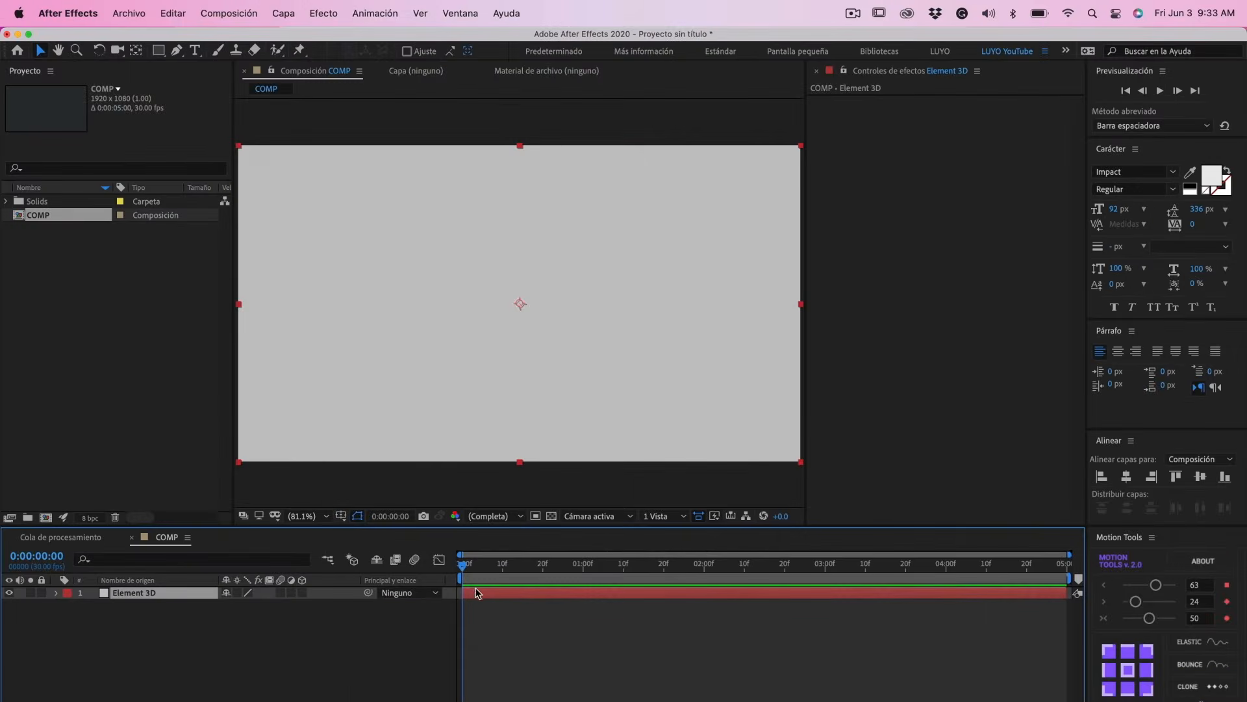
# - Apply the Video Copilot Element effect to the Element 3D layer and open its Scene Setup
pyautogui.click(314, 18)
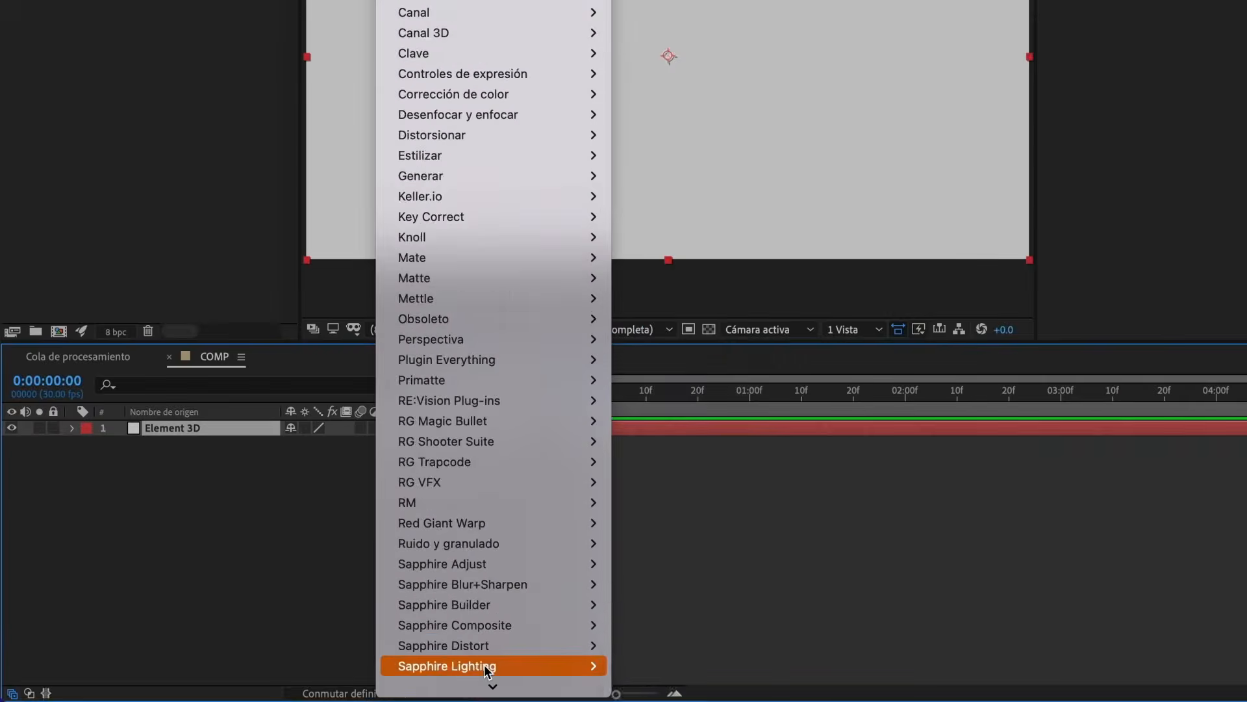
pyautogui.moveTo(370, 701)
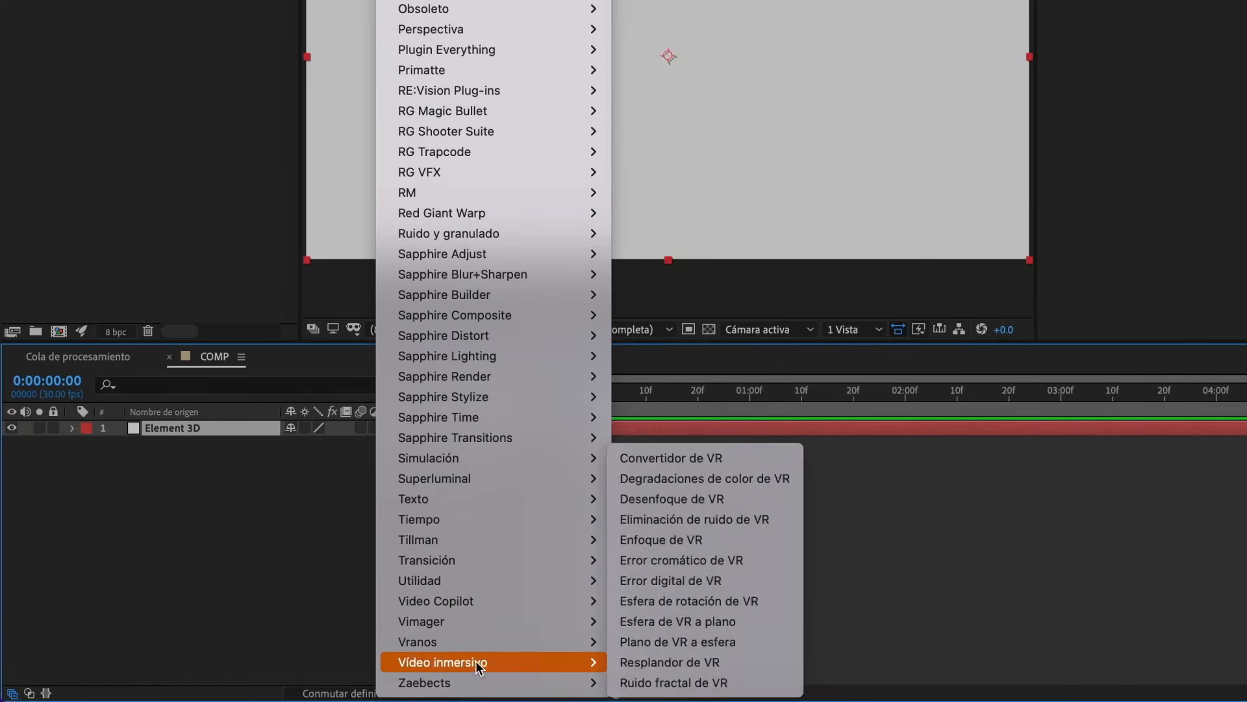
pyautogui.moveTo(454, 599)
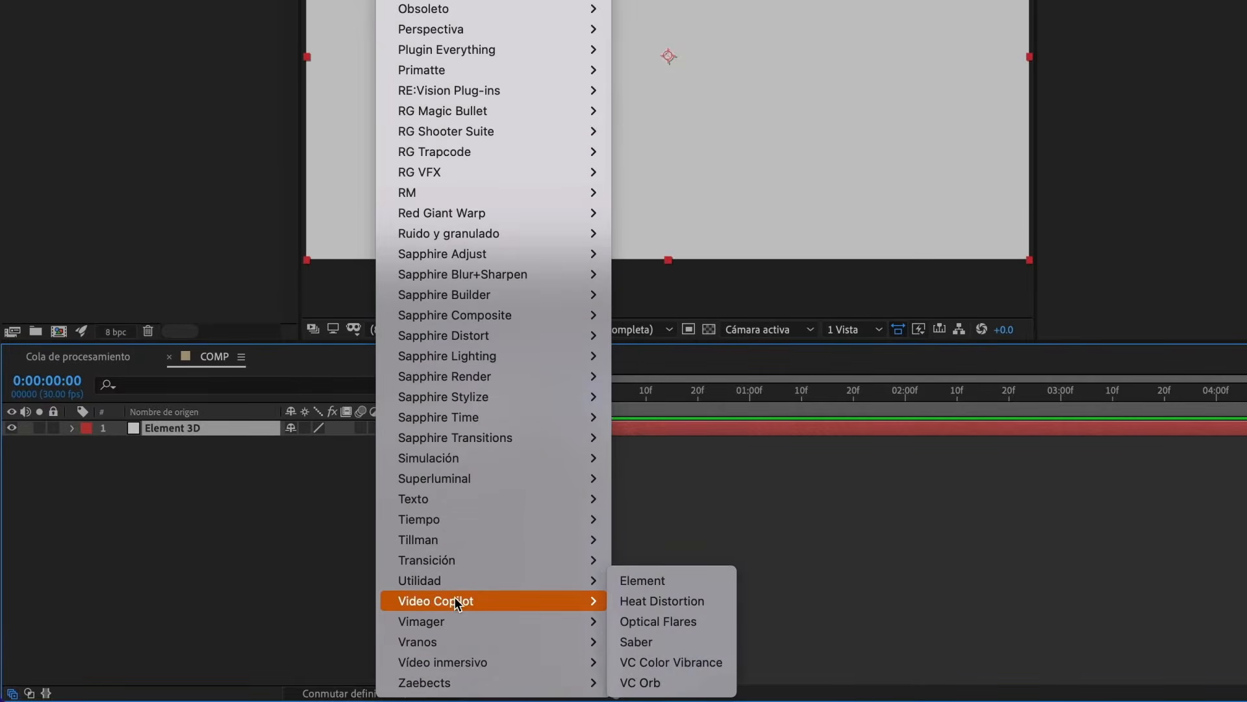
pyautogui.click(649, 584)
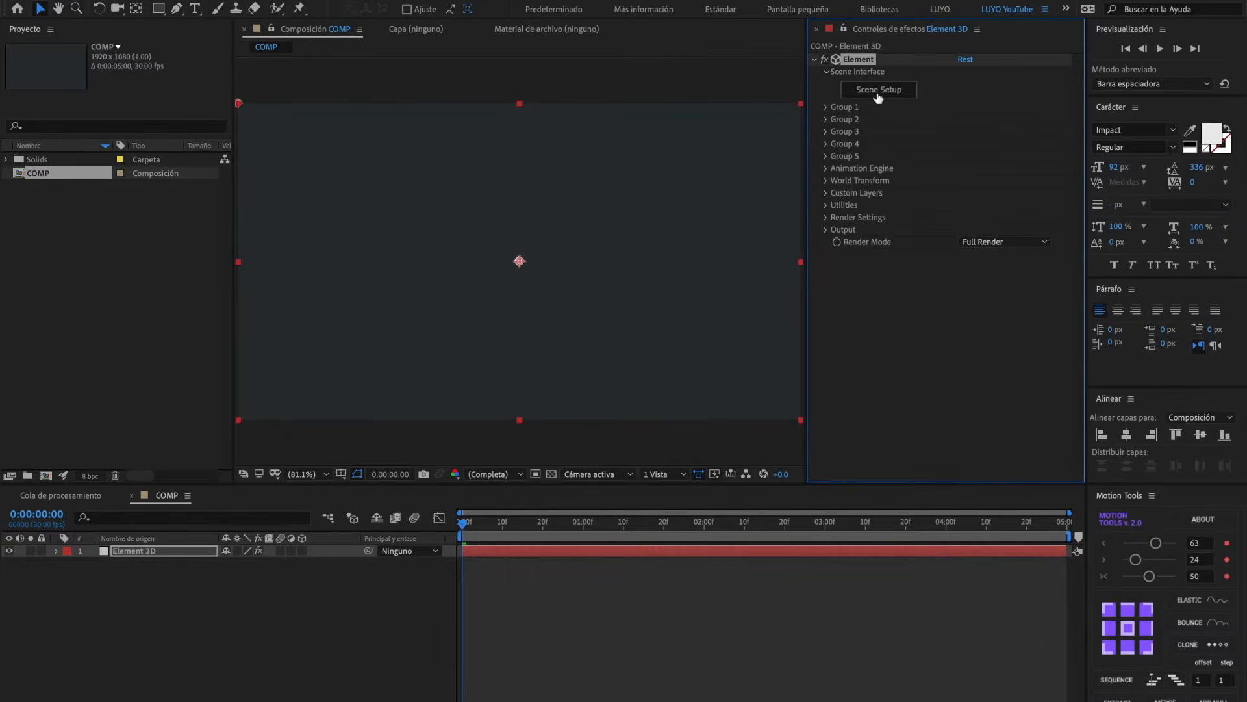
pyautogui.click(879, 90)
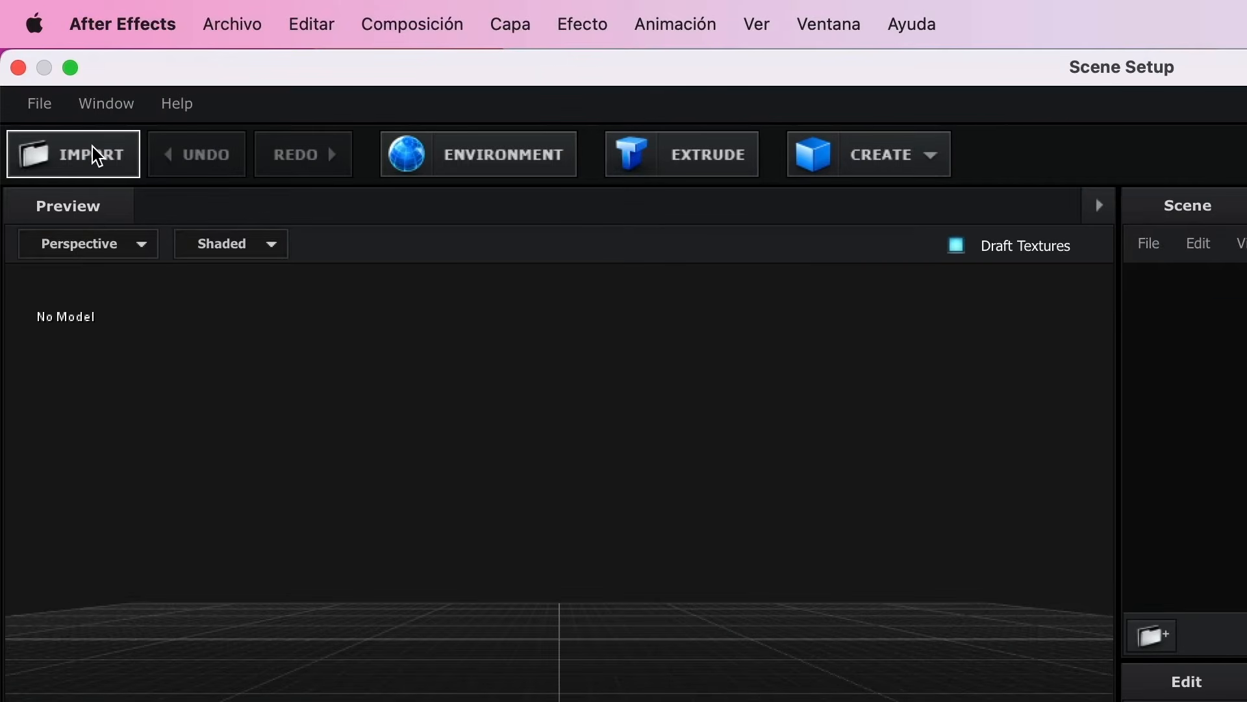
# - Import conan_obj.obj from the Conan folder on the desktop into the scene with the default import preferences
pyautogui.click(92, 147)
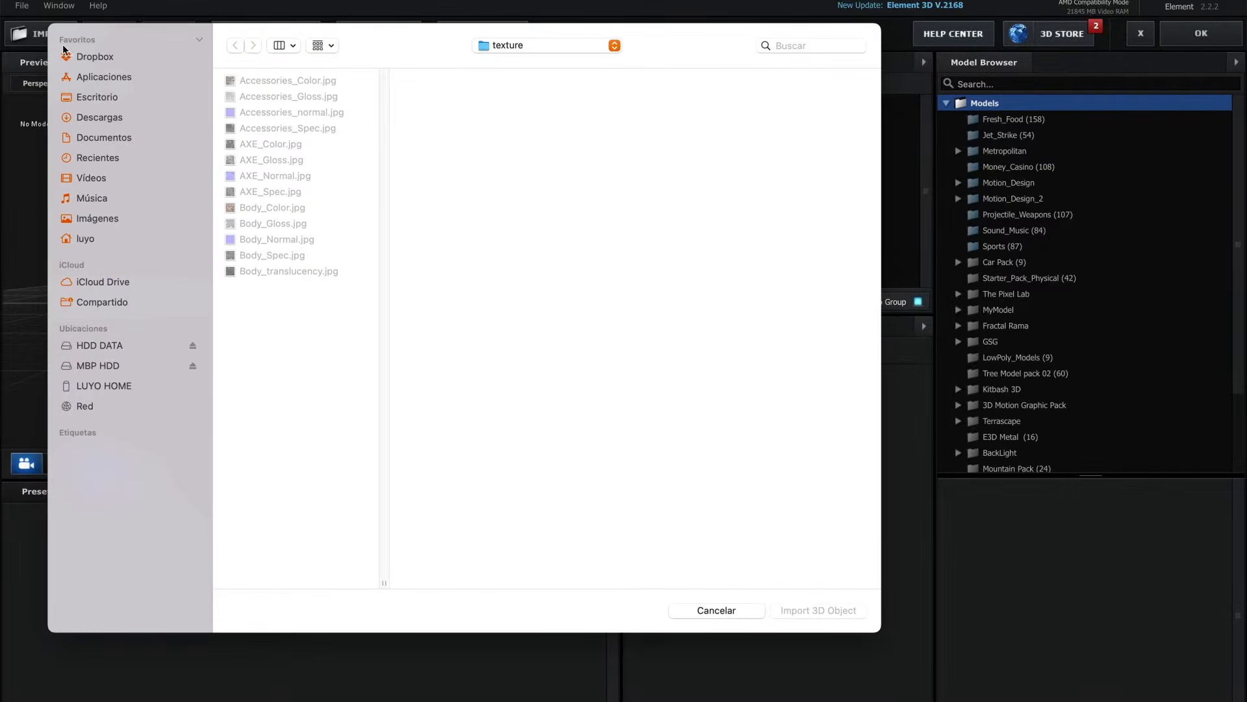
pyautogui.click(101, 97)
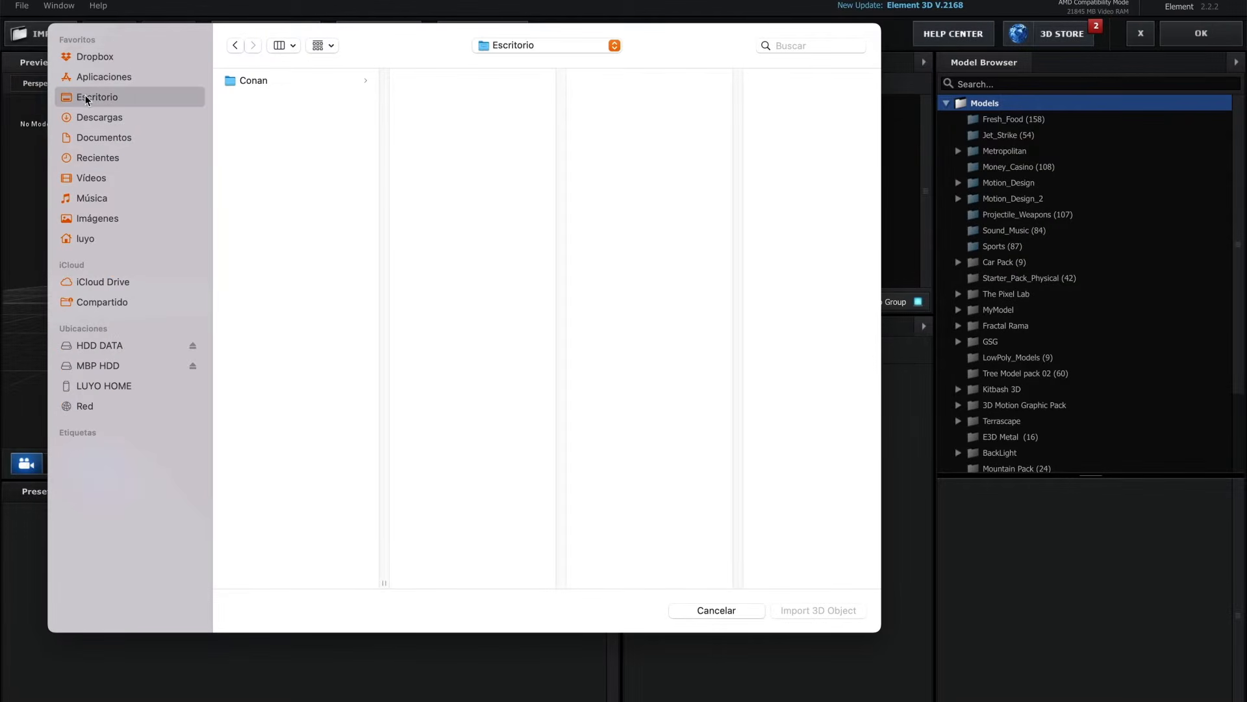
pyautogui.click(250, 80)
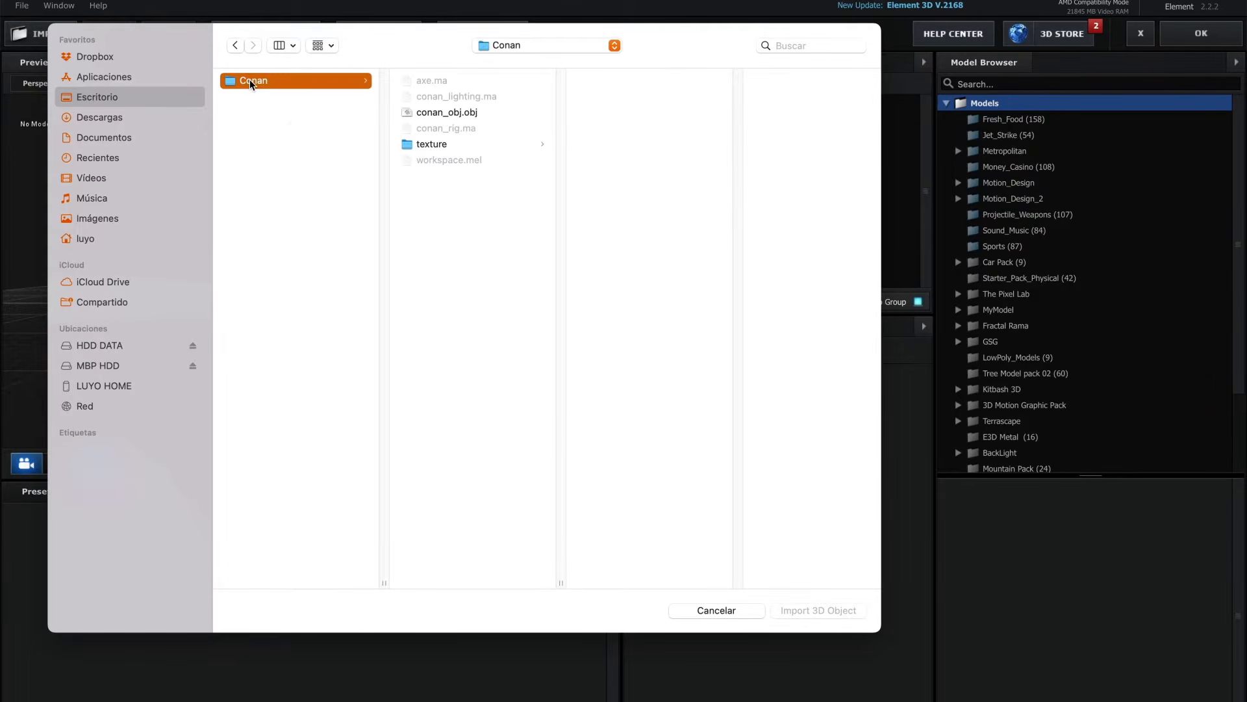
pyautogui.click(457, 115)
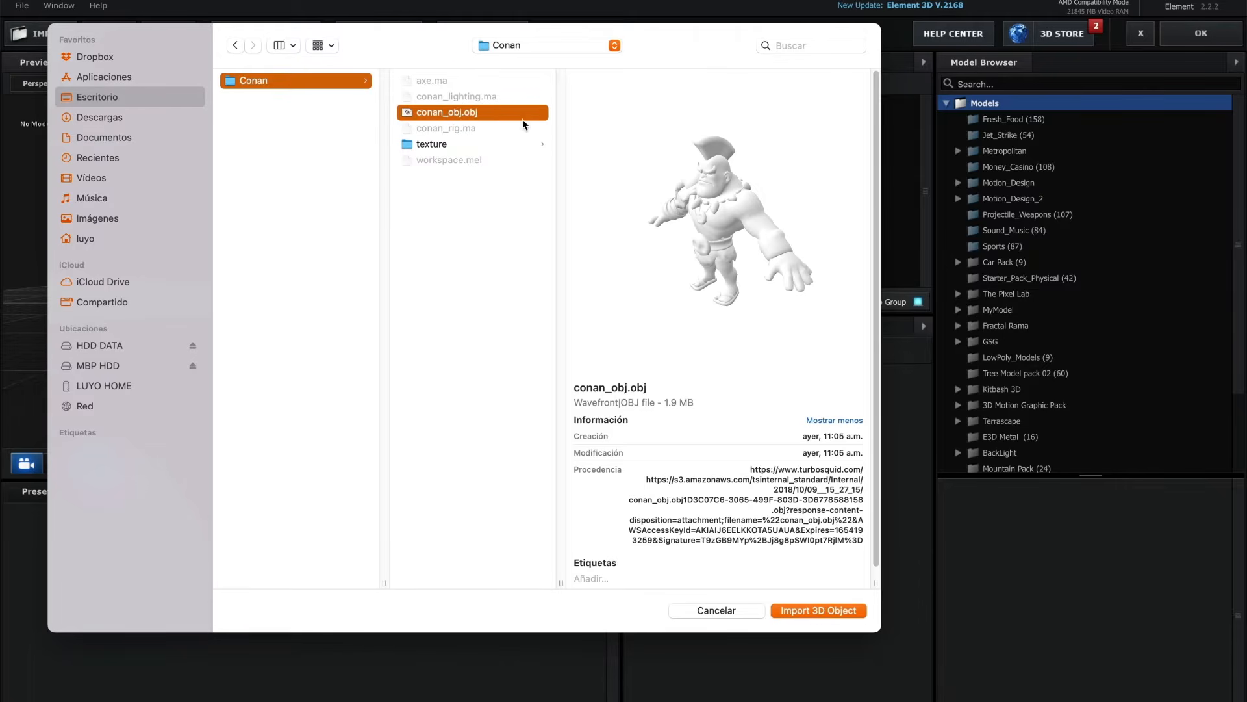
pyautogui.click(421, 143)
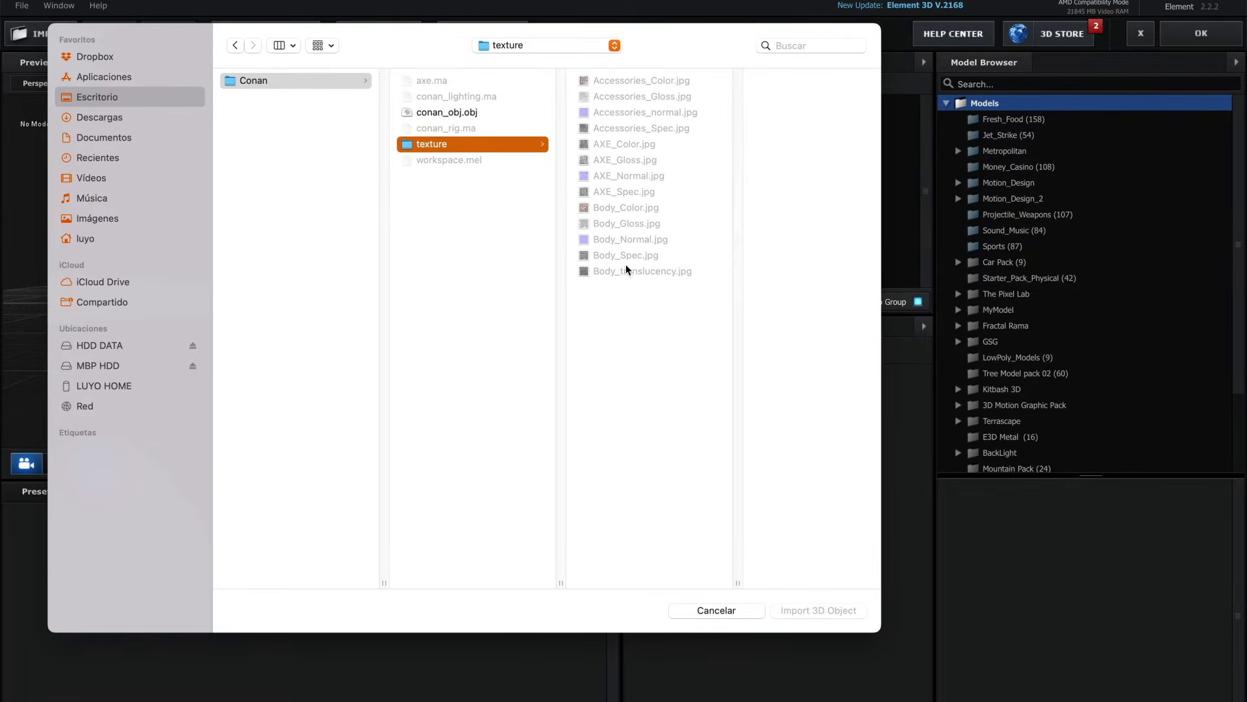
pyautogui.click(453, 112)
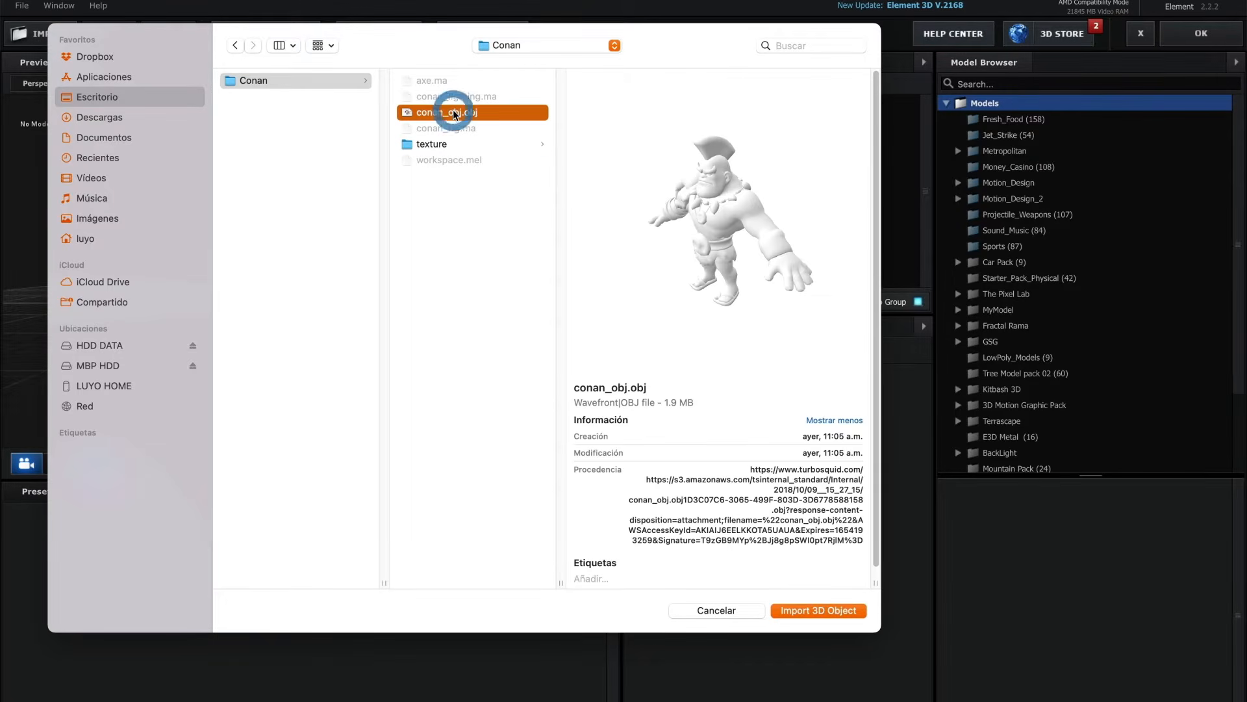
pyautogui.click(810, 609)
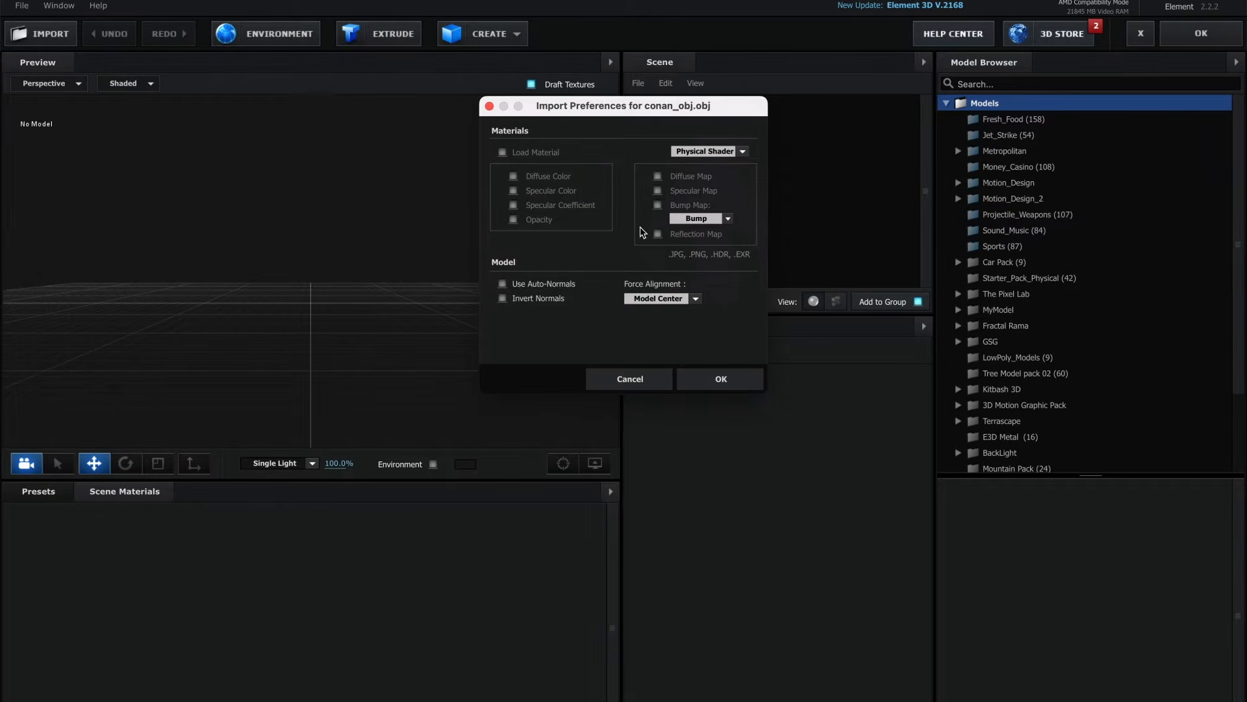
pyautogui.click(731, 380)
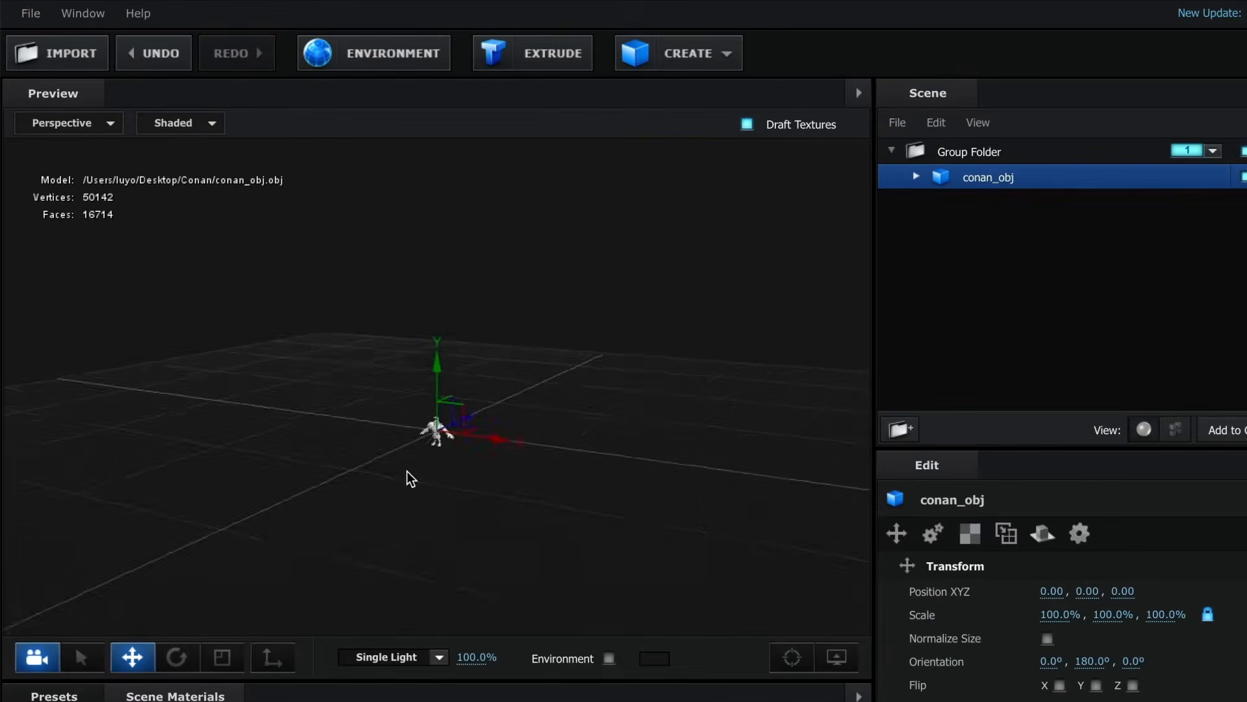
# - Scale the conan_obj model up uniformly to about 1485% in the preview
pyautogui.moveTo(407, 471)
pyautogui.mouseDown()
pyautogui.moveTo(539, 467)
pyautogui.moveTo(402, 467)
pyautogui.moveTo(449, 466)
pyautogui.moveTo(419, 462)
pyautogui.mouseUp()
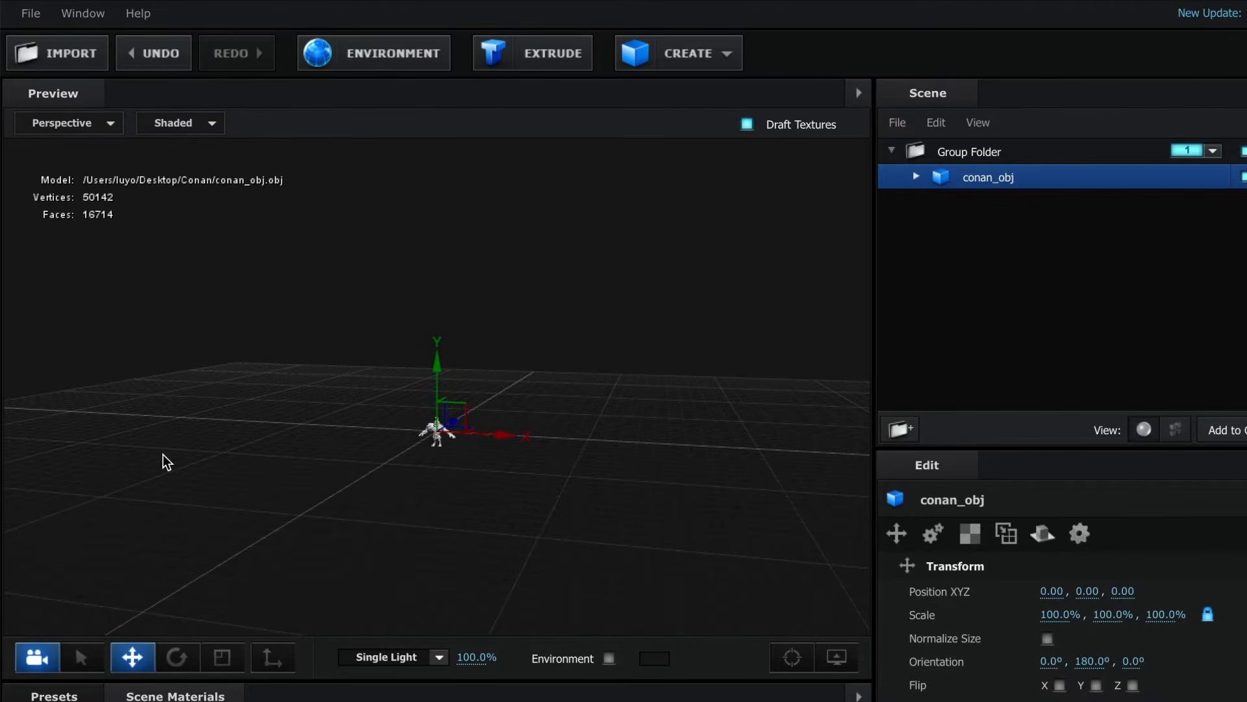
pyautogui.click(222, 657)
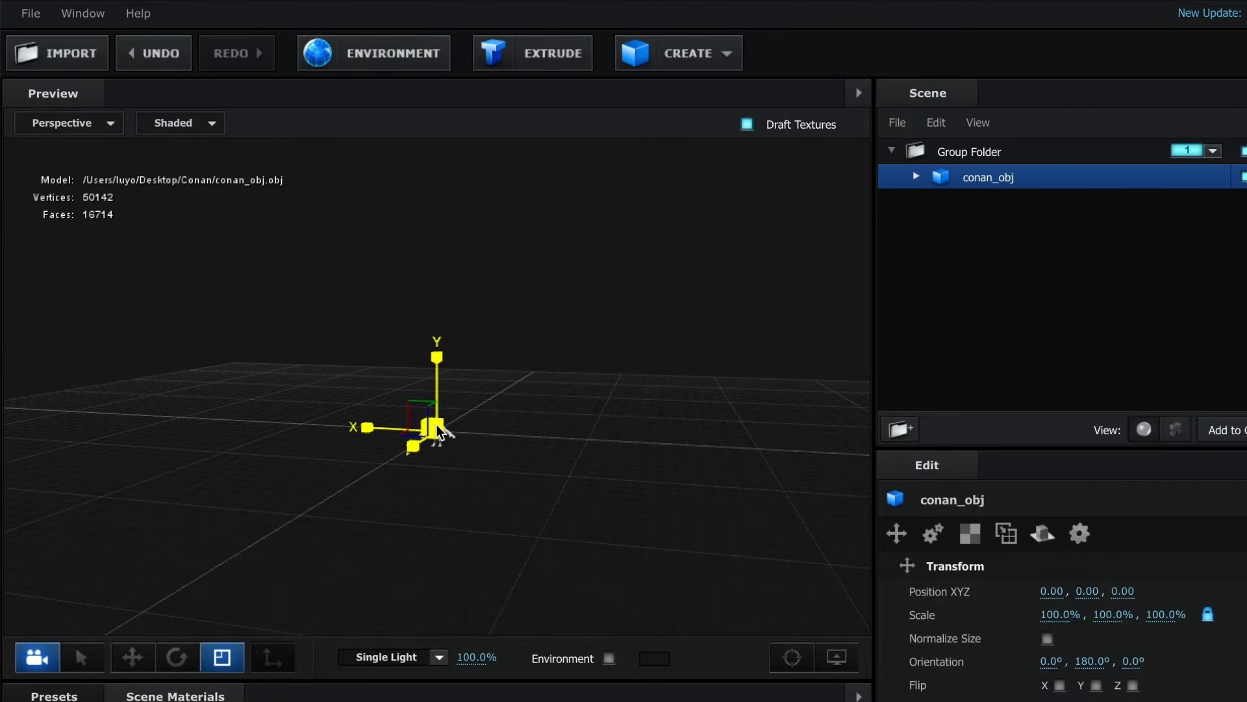
pyautogui.moveTo(439, 432); pyautogui.dragTo(797, 430)
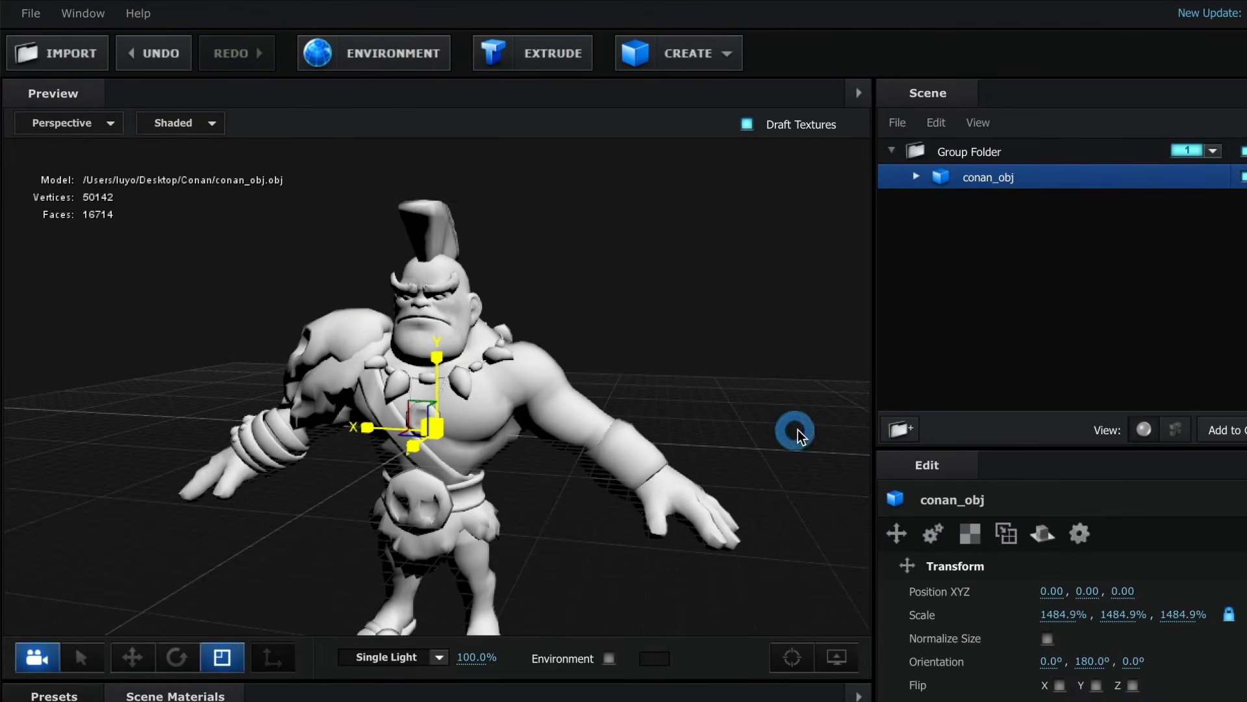
pyautogui.moveTo(590, 508)
pyautogui.mouseDown()
pyautogui.moveTo(508, 507)
pyautogui.moveTo(607, 505)
pyautogui.moveTo(580, 508)
pyautogui.mouseUp()
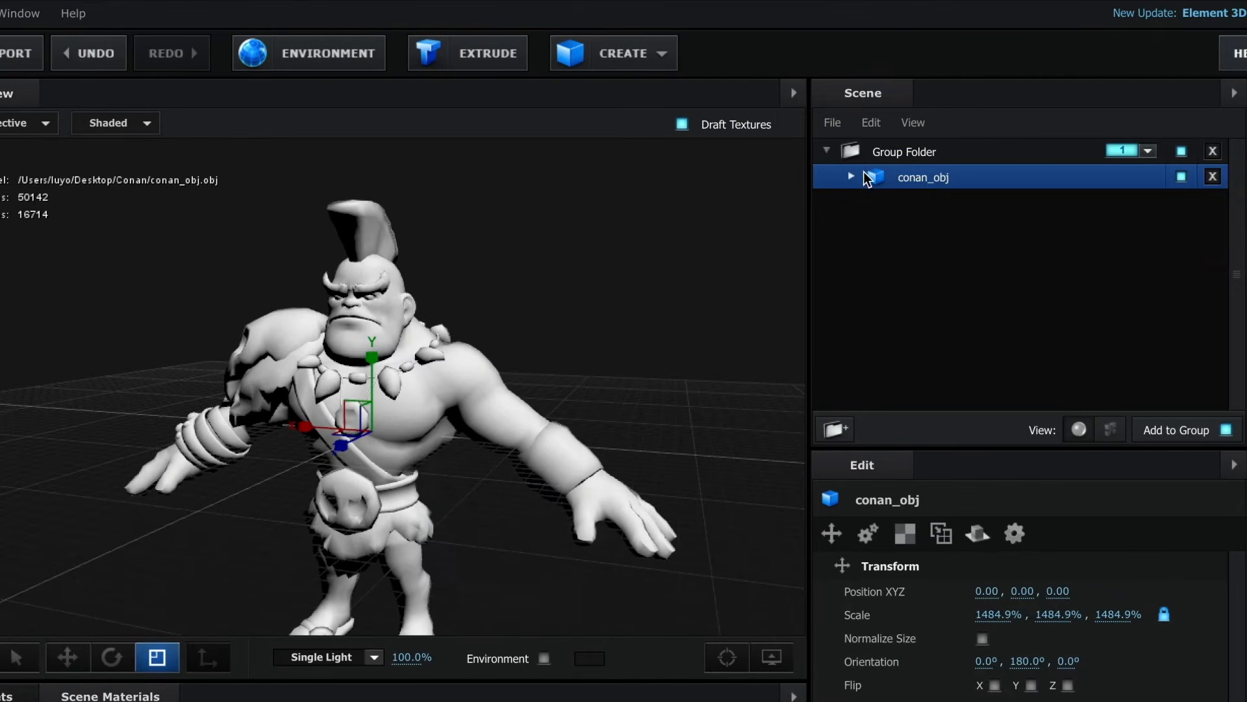
# - Expand the conan_obj model and toggle the blinn3SG, blinn1SG and blinn2SG materials off and on to identify the part each covers
pyautogui.click(917, 175)
pyautogui.click(854, 175)
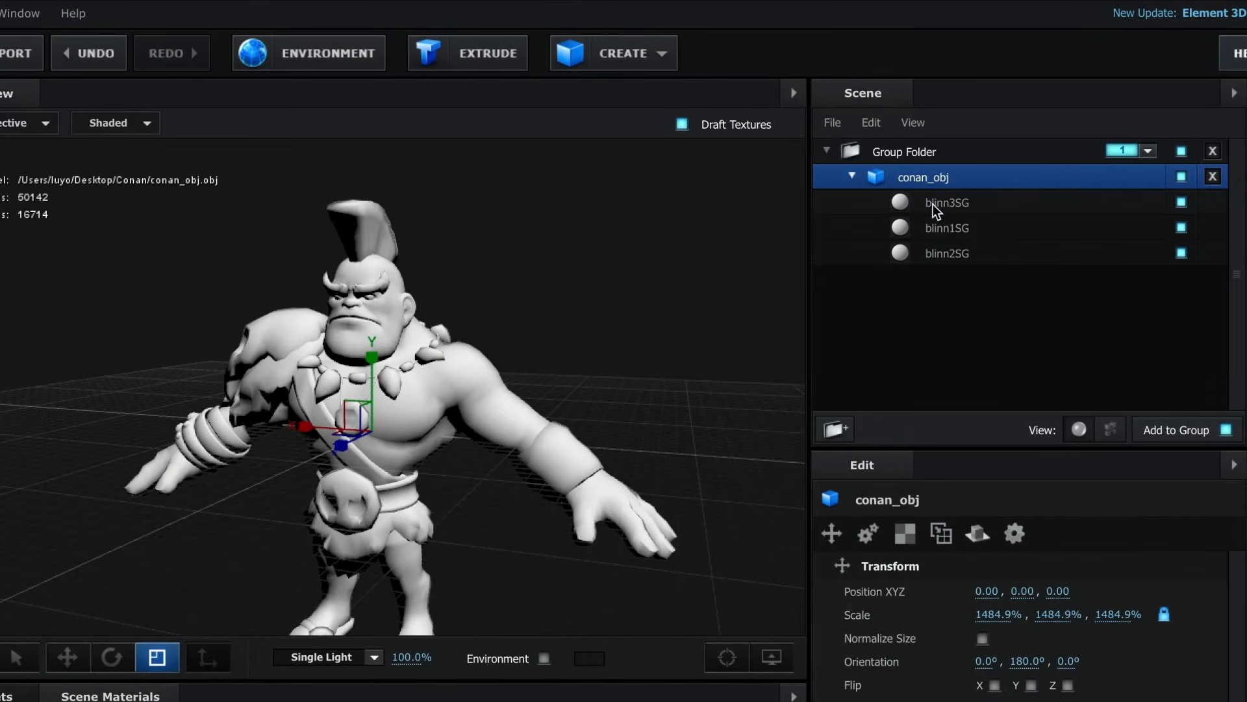
pyautogui.click(970, 204)
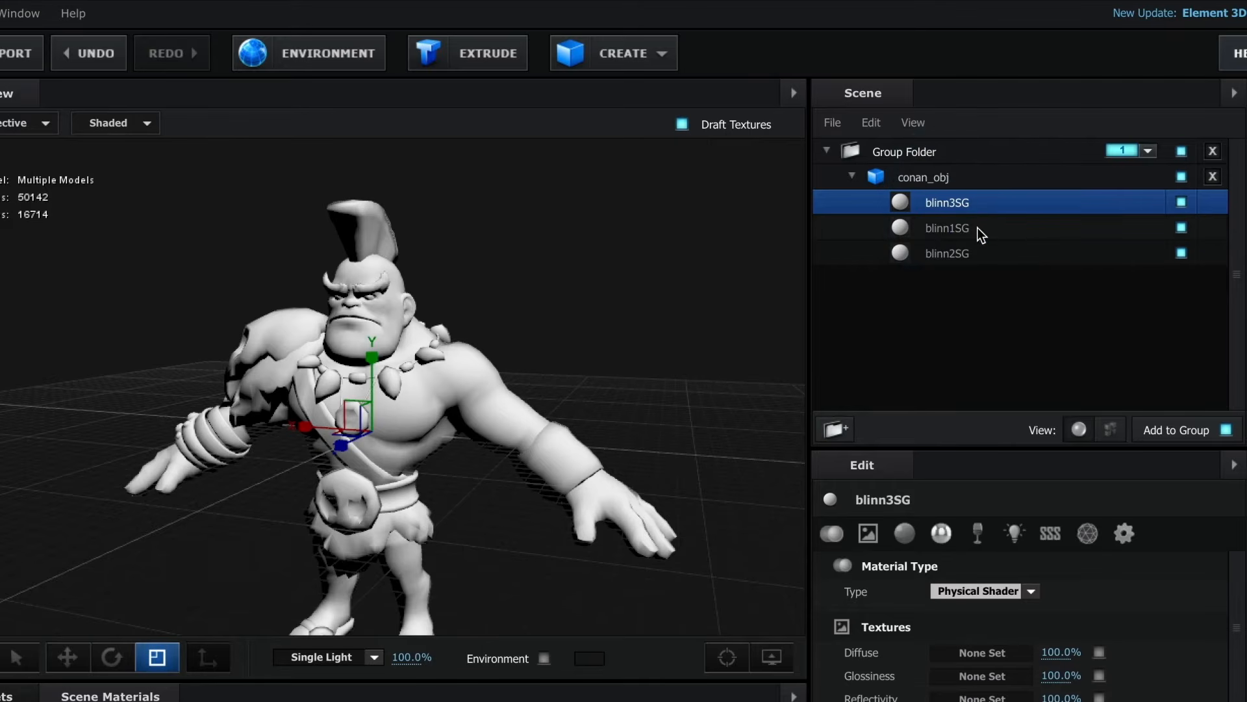
pyautogui.click(1182, 202)
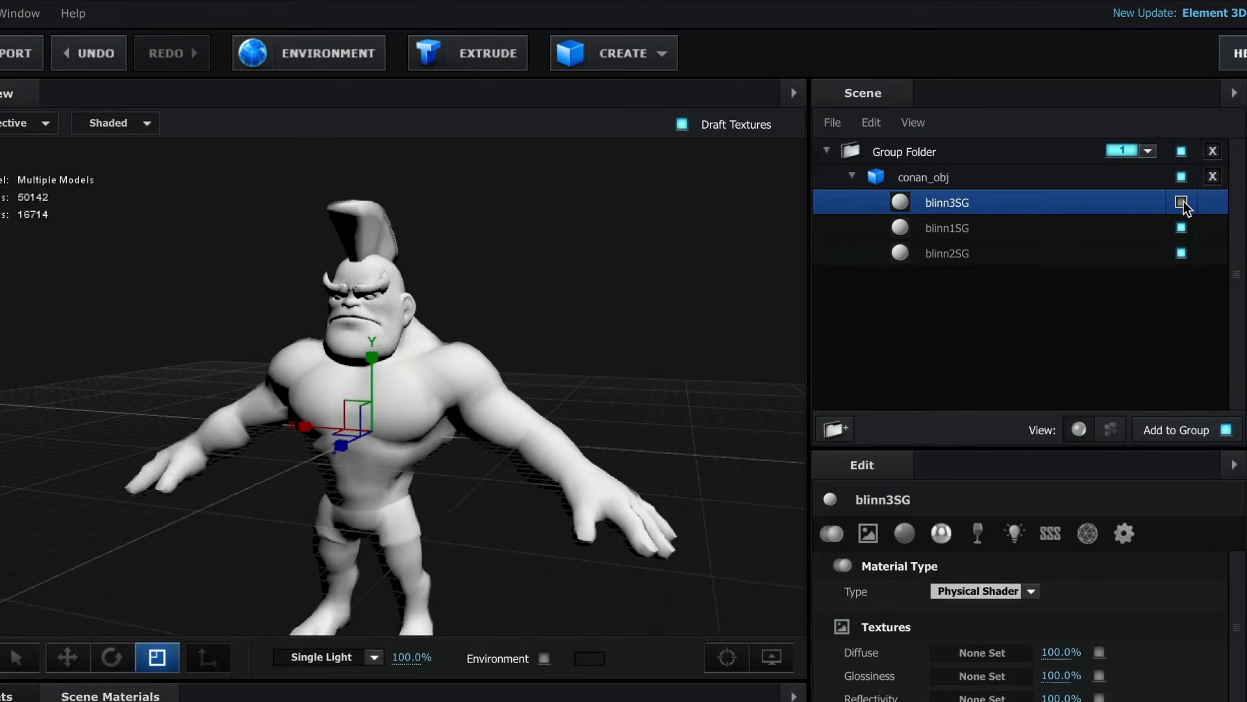
pyautogui.click(1181, 202)
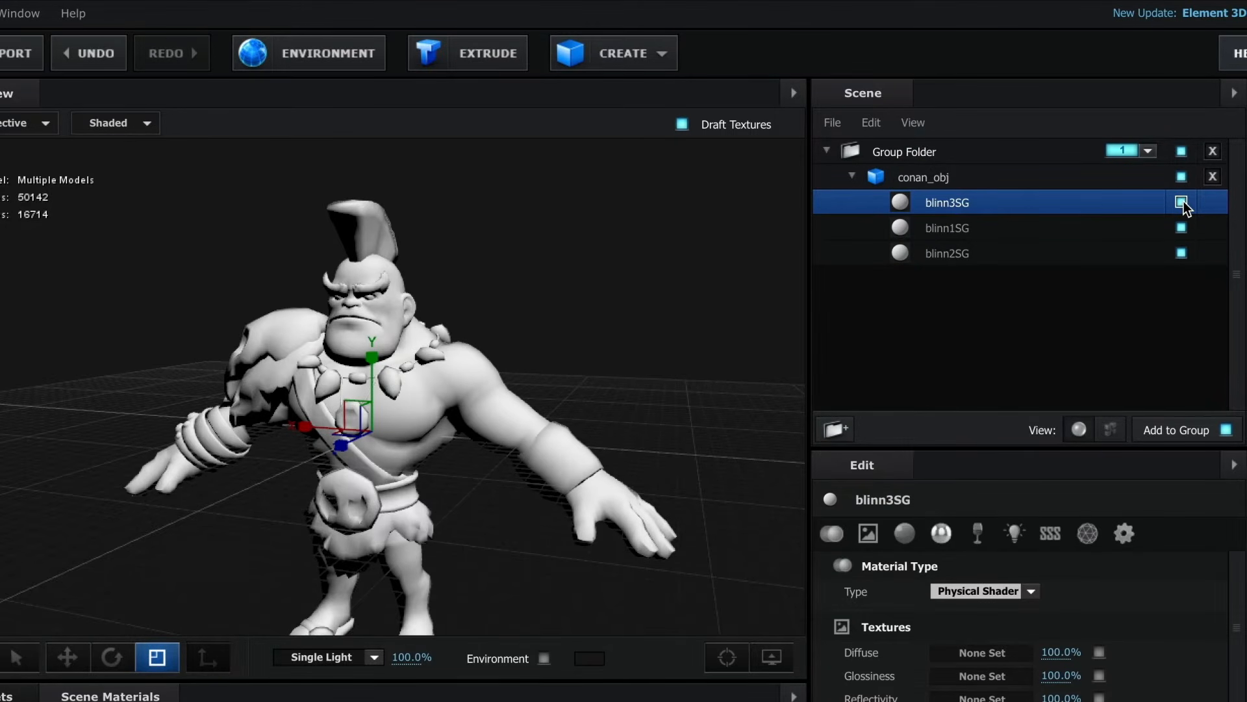
pyautogui.click(1057, 228)
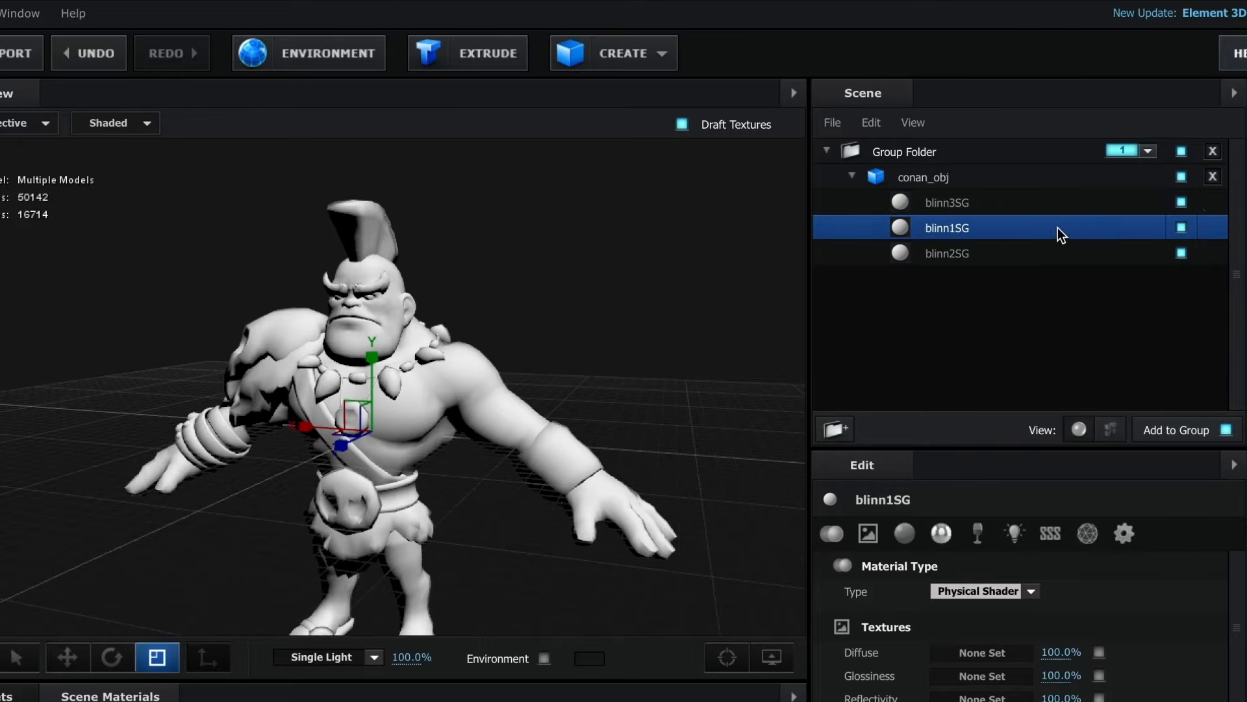
pyautogui.click(1181, 226)
pyautogui.click(1181, 227)
pyautogui.click(1050, 254)
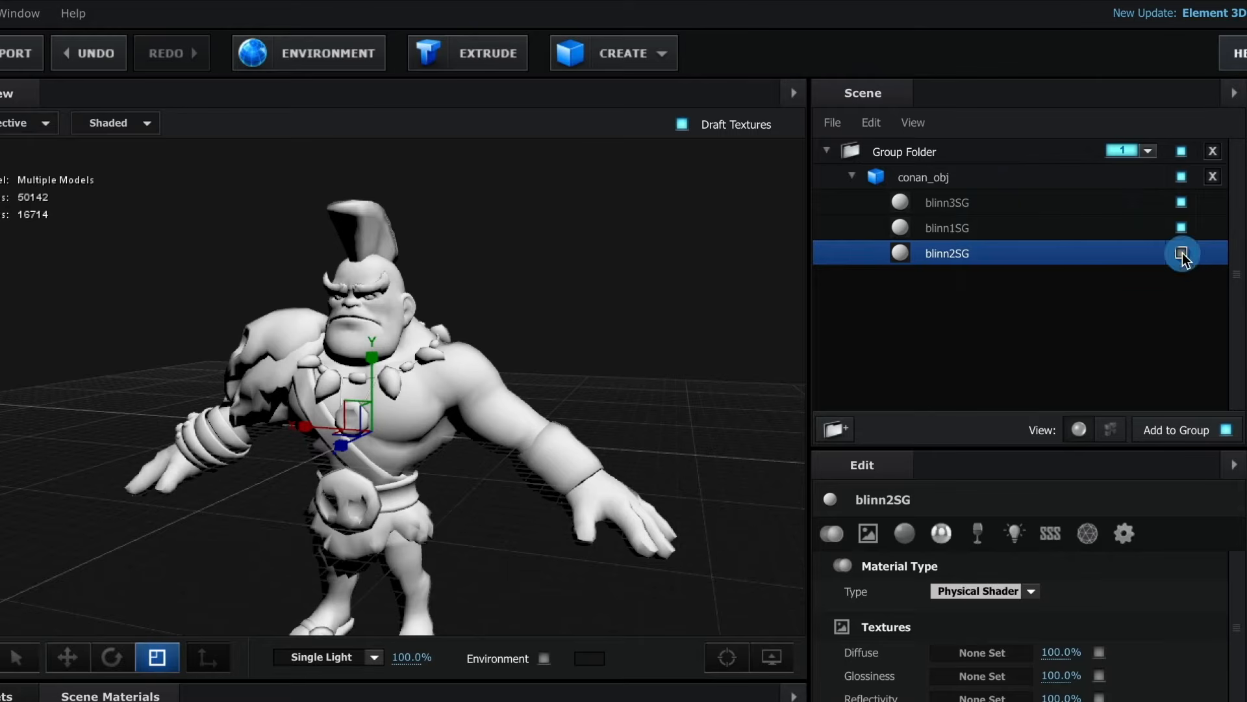
pyautogui.click(1181, 253)
# - Load Accessories_Color.jpg from the texture folder inside the desktop's Conan folder as the diffuse texture of blinn3SG
pyautogui.click(944, 205)
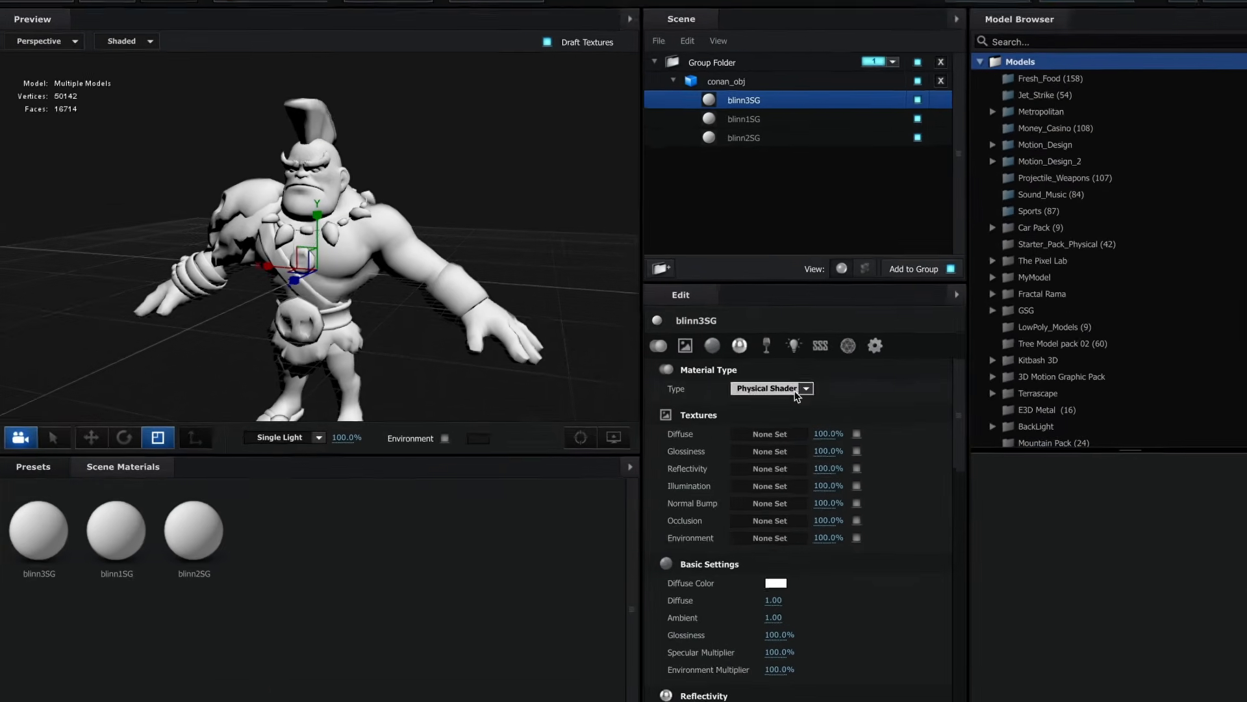
pyautogui.click(744, 408)
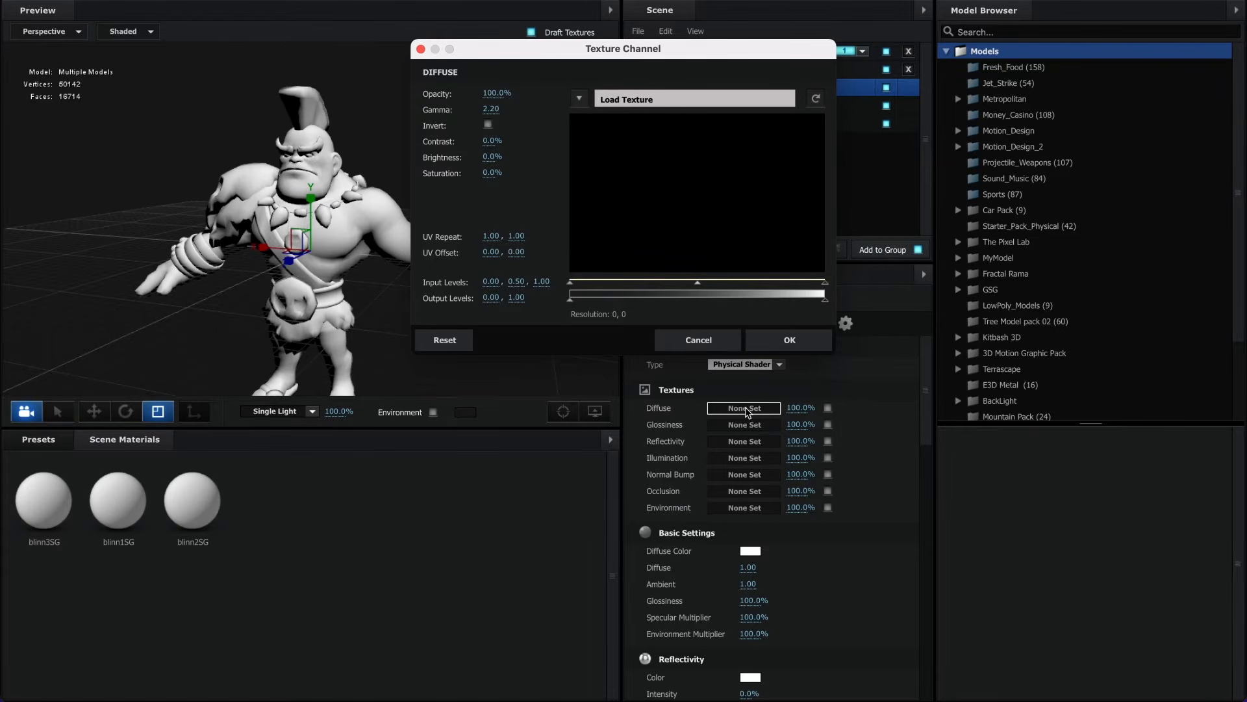
pyautogui.click(663, 98)
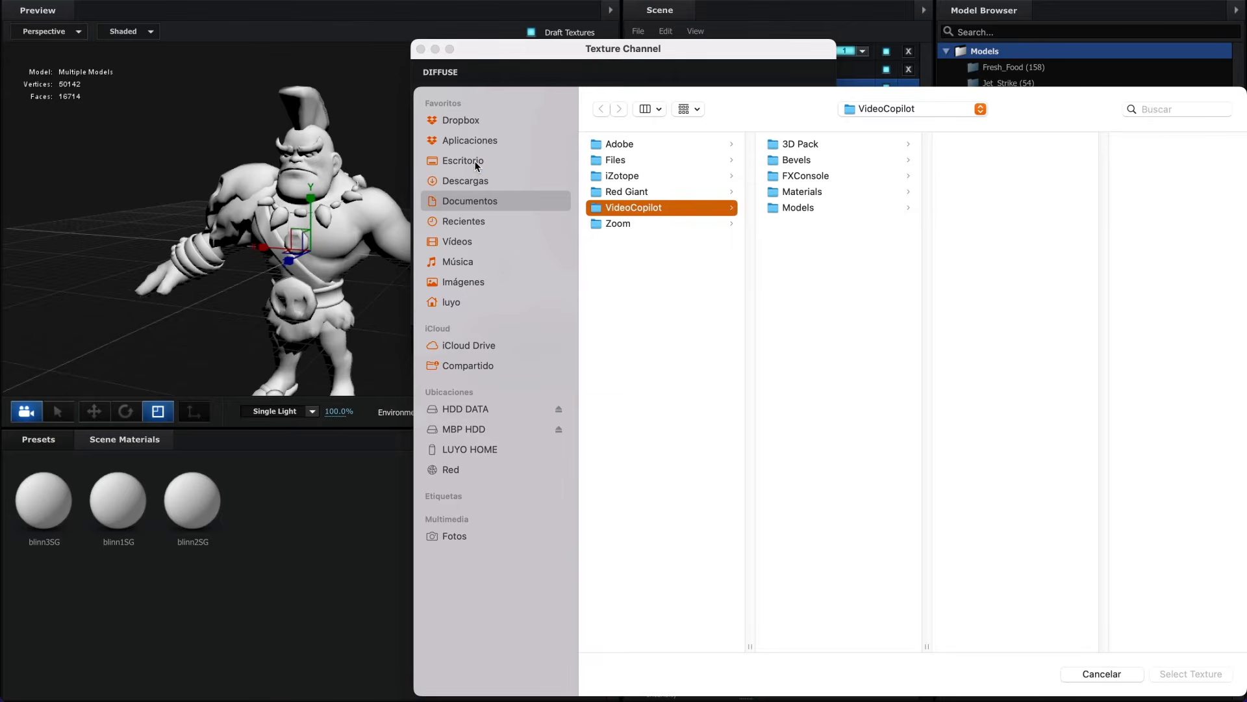
pyautogui.click(474, 161)
pyautogui.click(634, 145)
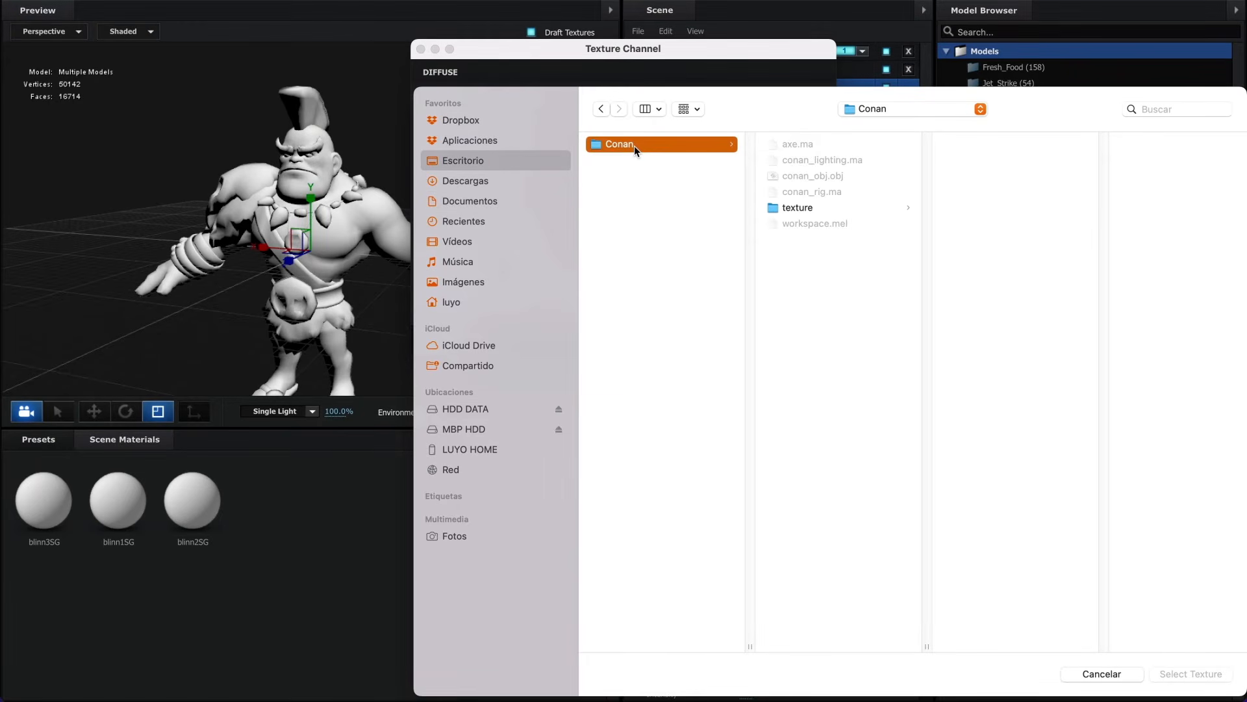
pyautogui.click(797, 206)
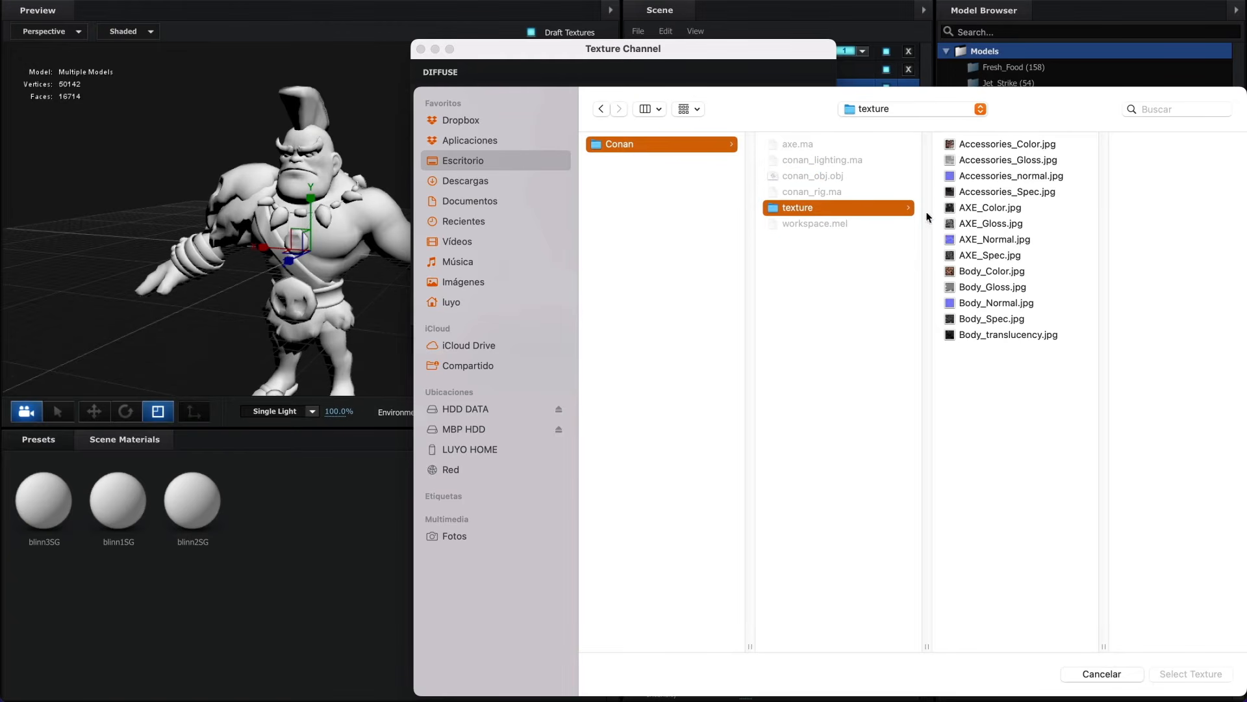
pyautogui.click(956, 143)
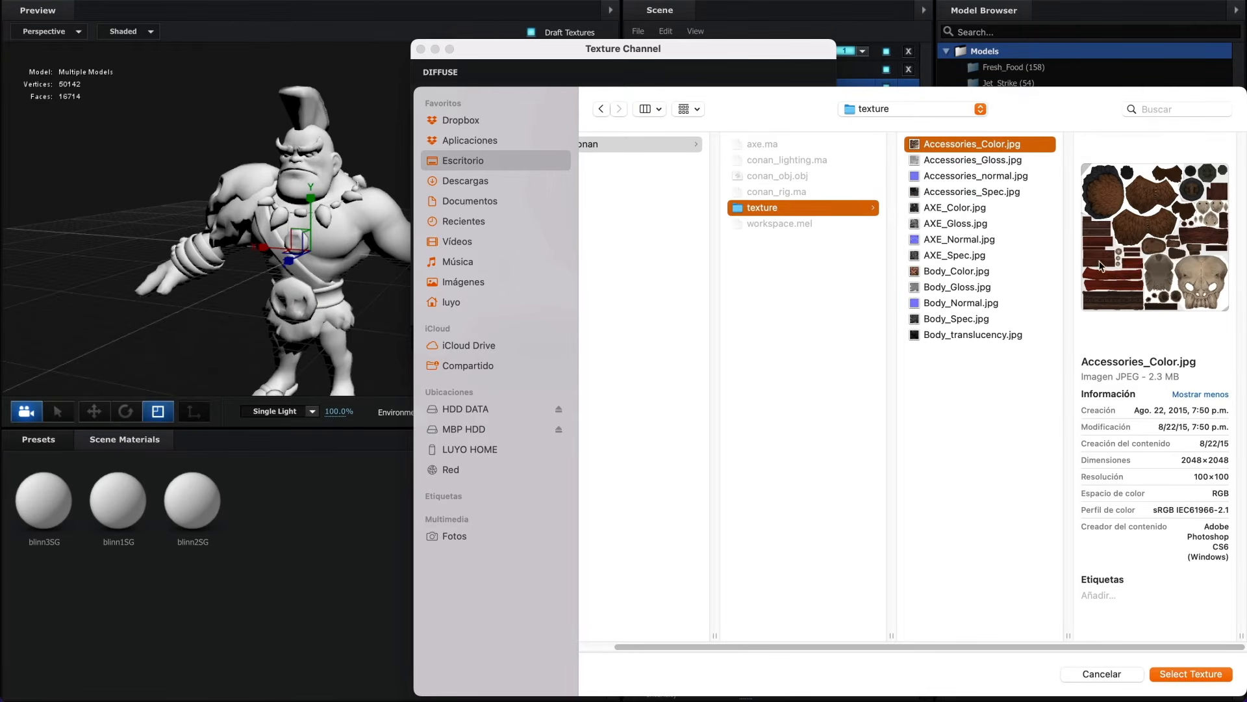
pyautogui.click(1183, 676)
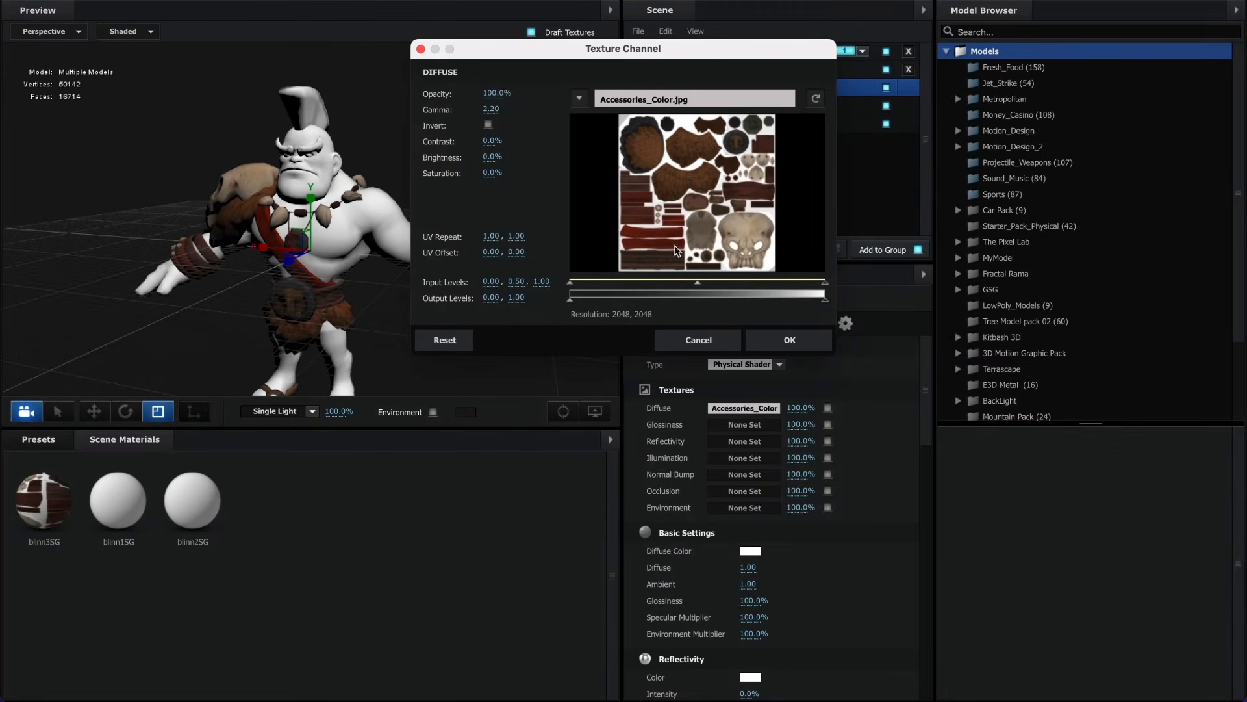
pyautogui.click(797, 339)
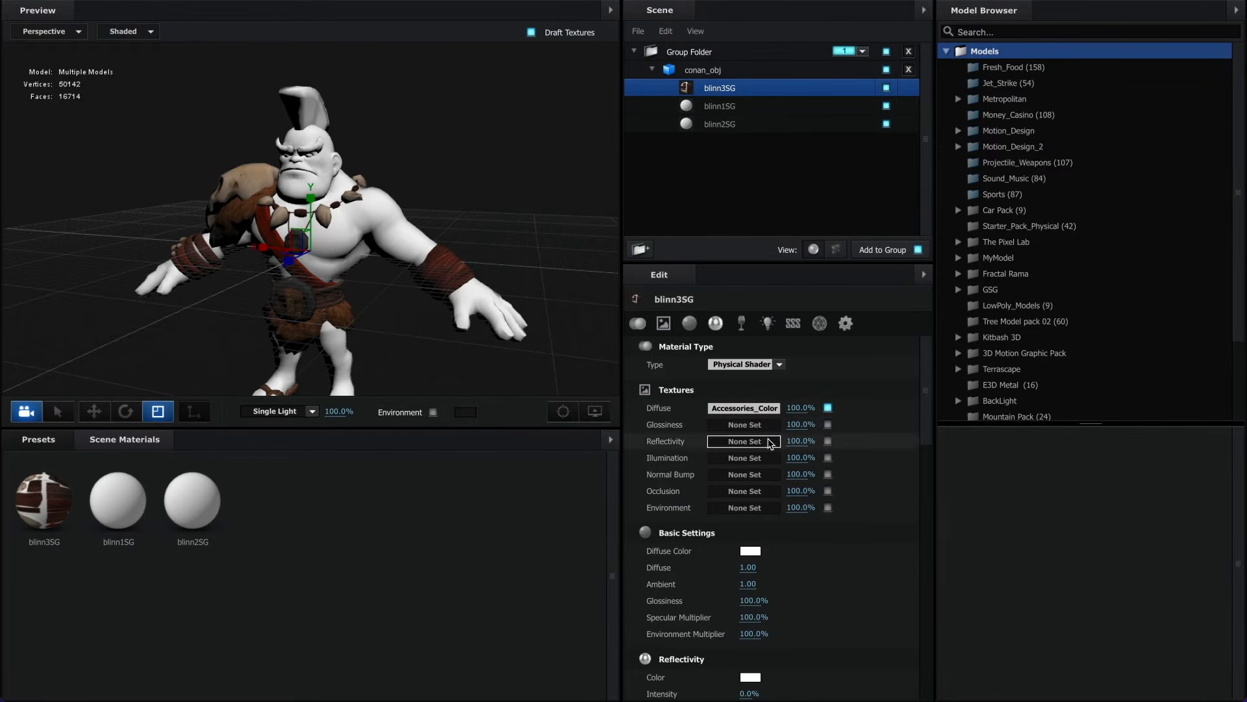
# - Load Accessories_normal.jpg as the normal bump texture of the blinn3SG material
pyautogui.click(745, 475)
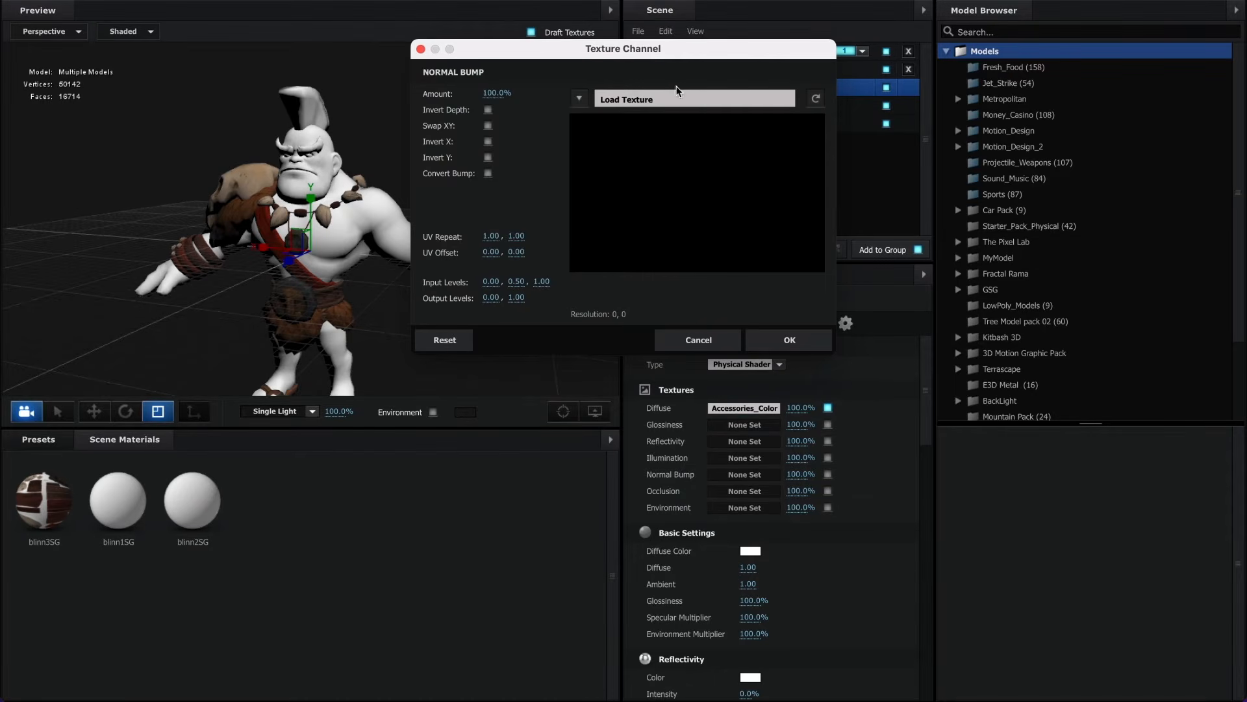
pyautogui.click(644, 99)
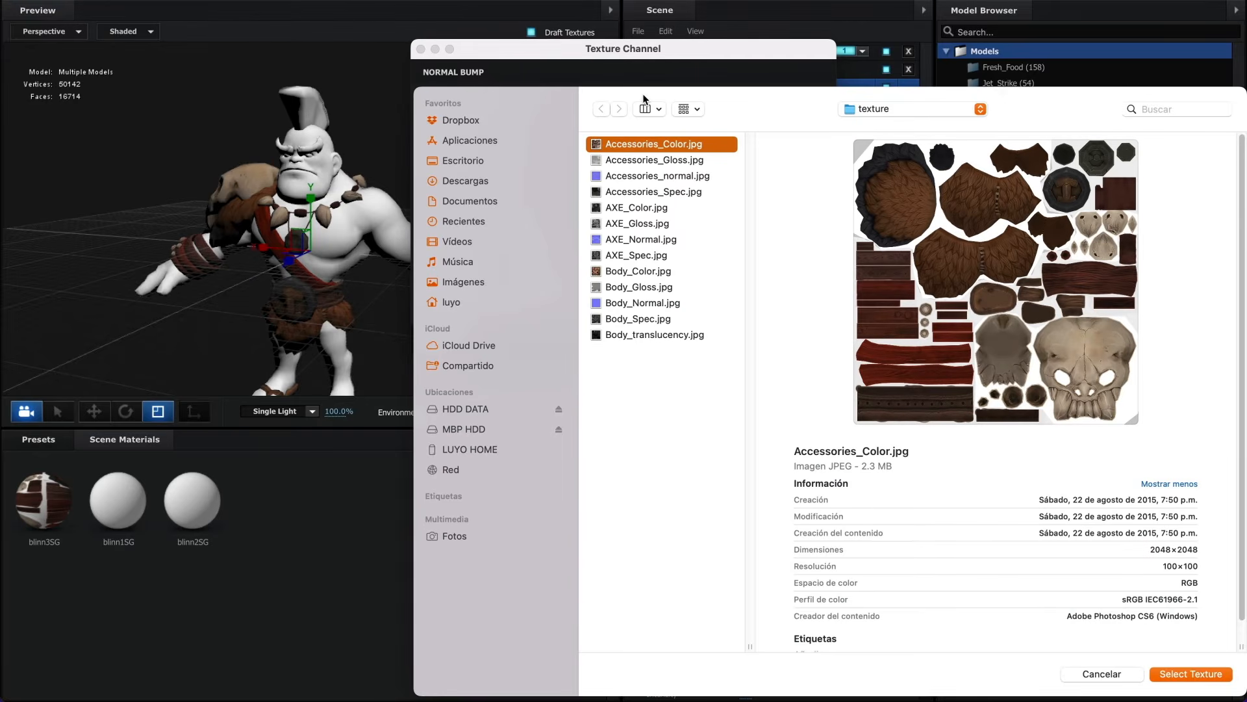
pyautogui.click(640, 177)
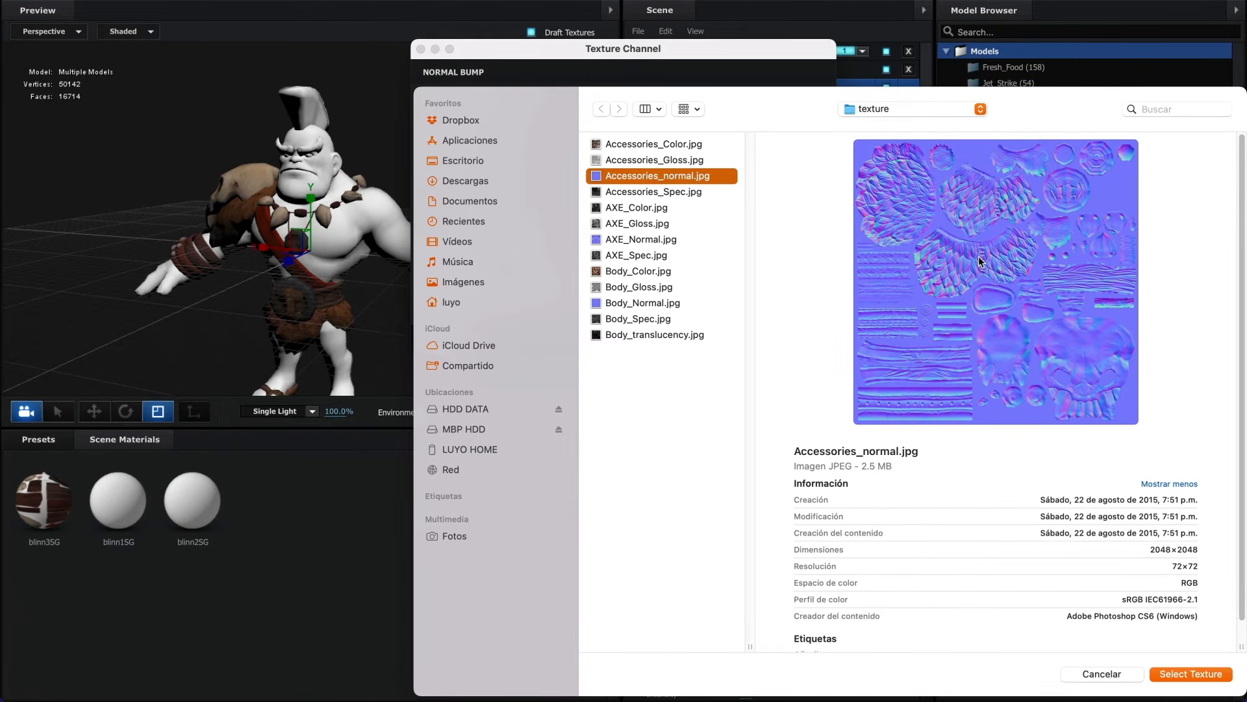
pyautogui.click(1186, 673)
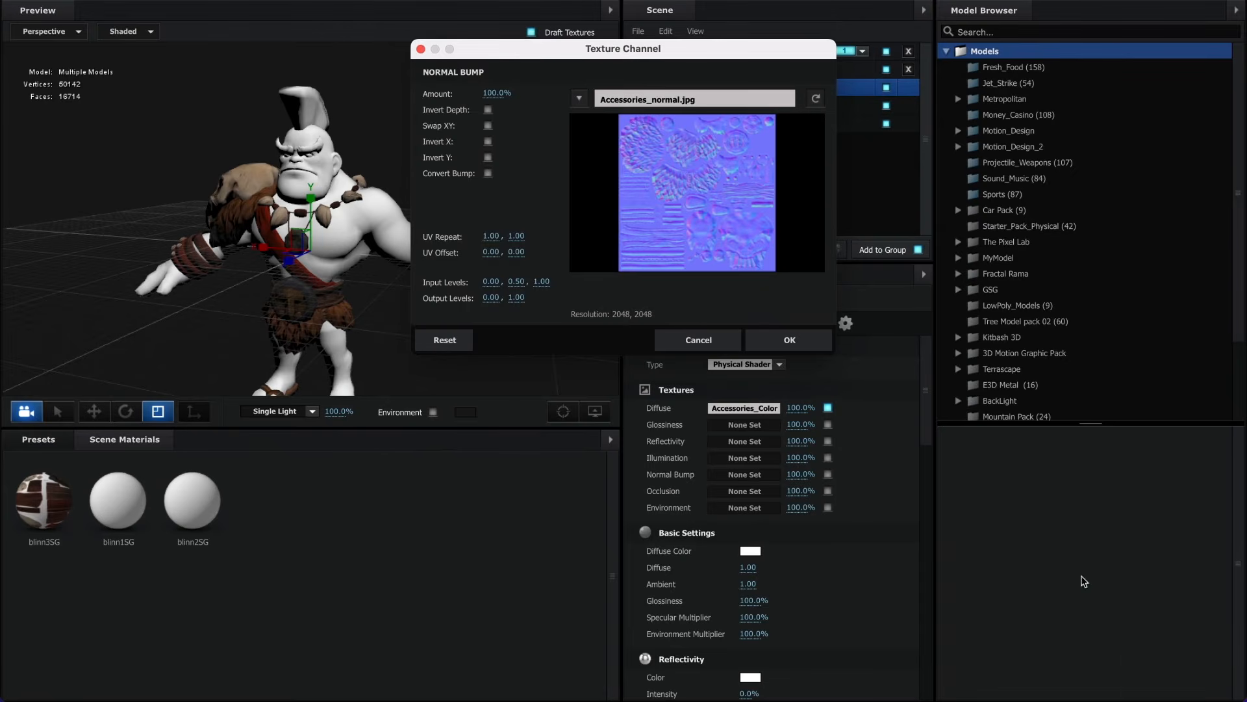
pyautogui.click(788, 339)
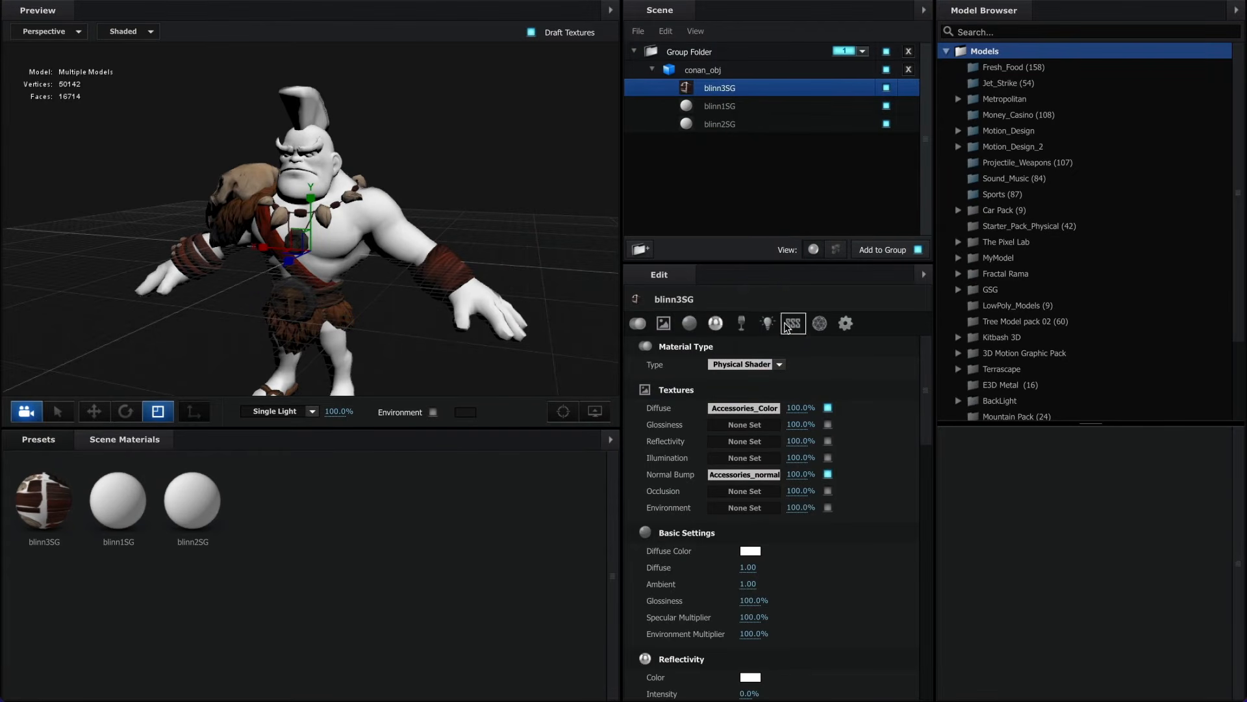
# - Load Body_Color.jpg as the diffuse texture of the blinn1SG material
pyautogui.click(716, 108)
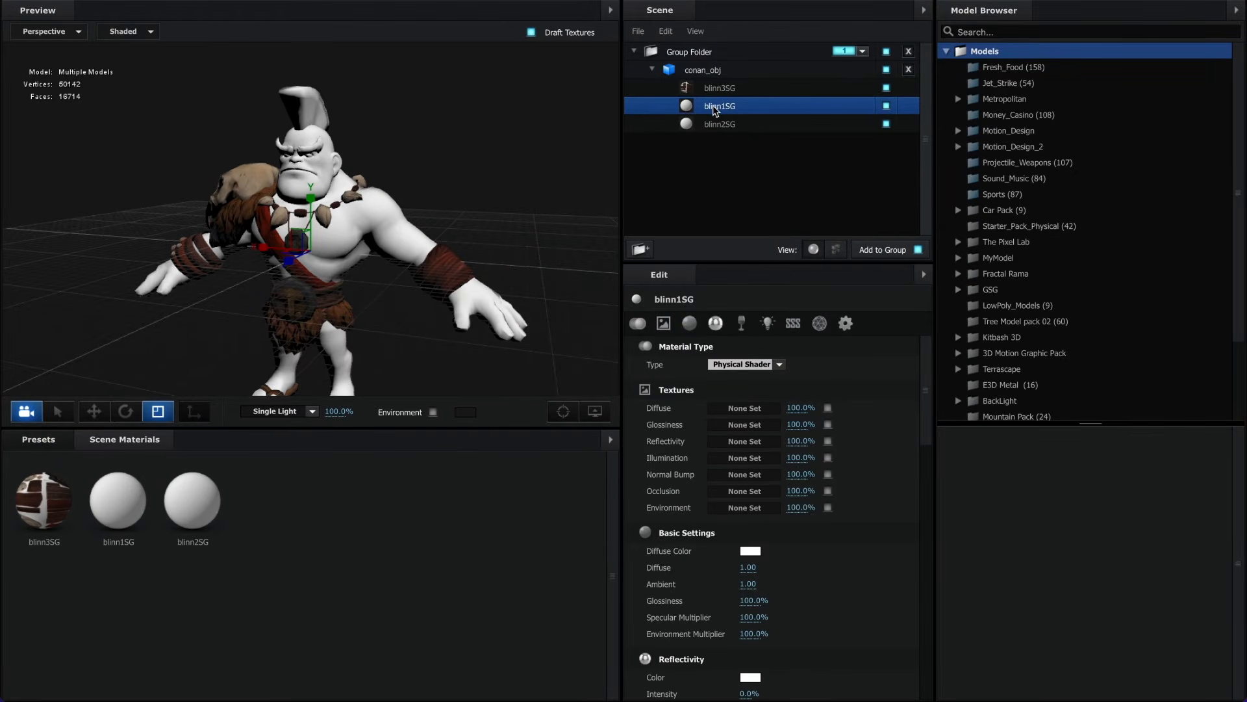
pyautogui.click(741, 407)
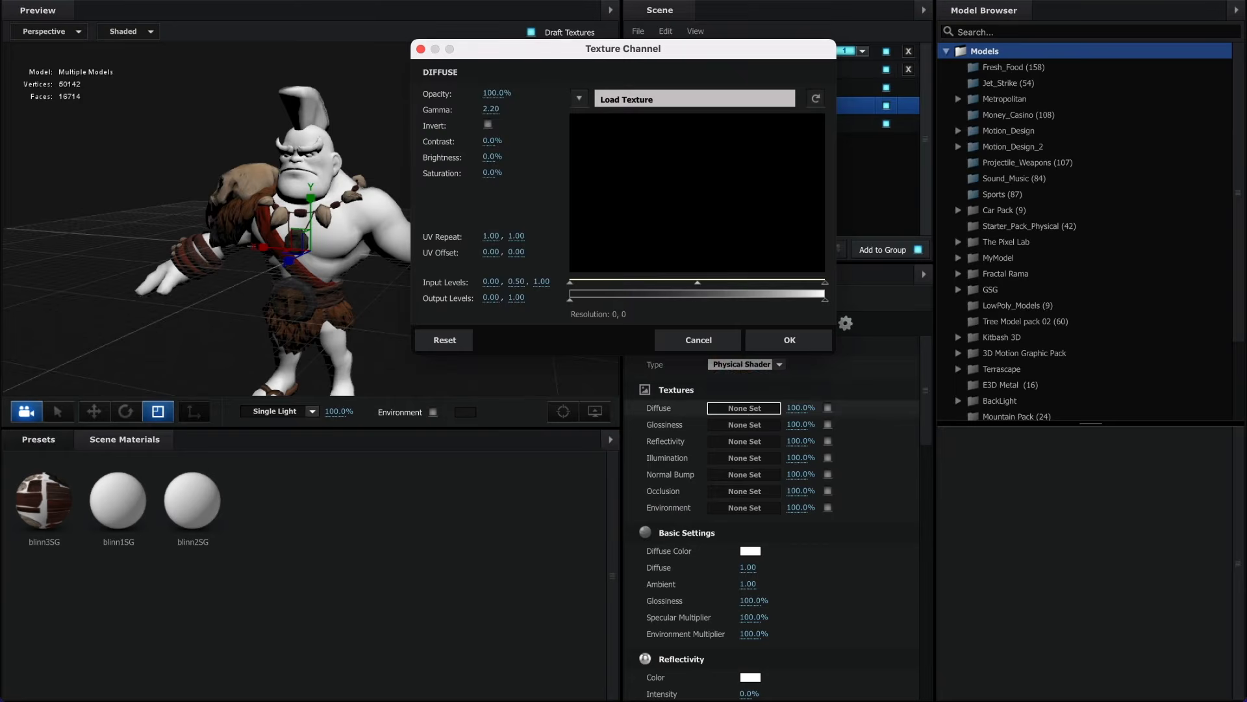
pyautogui.click(651, 99)
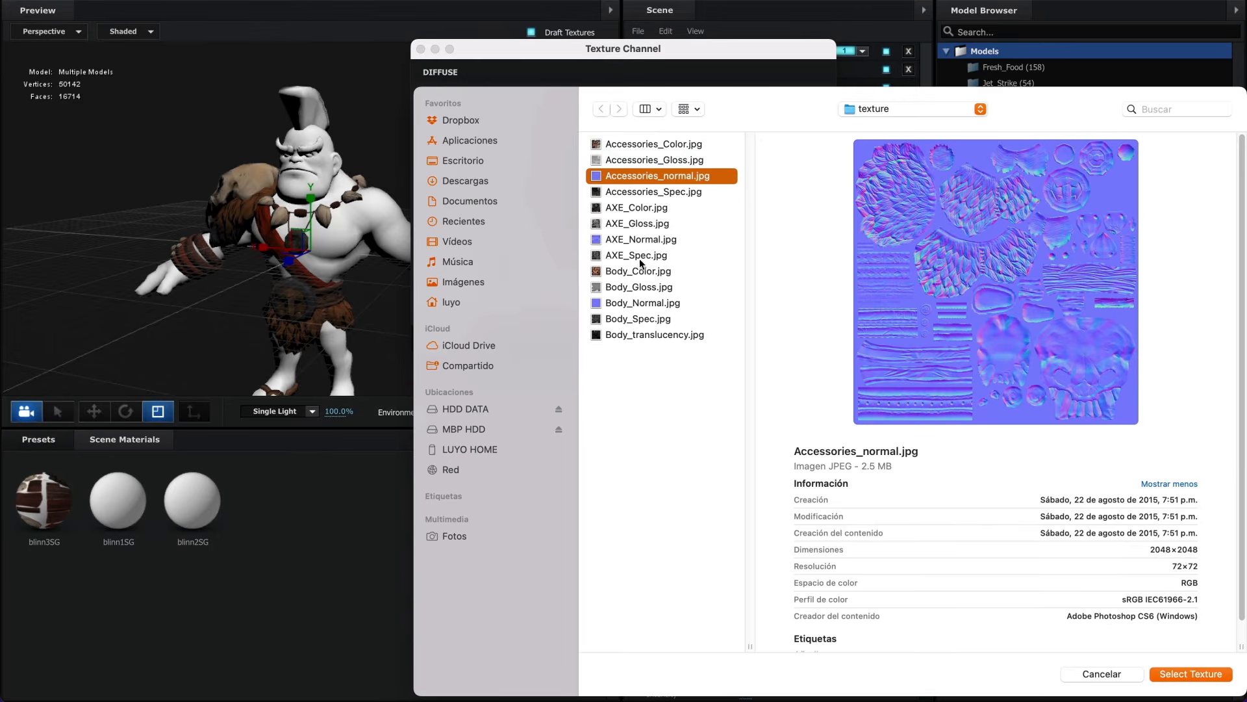
pyautogui.click(641, 268)
pyautogui.click(1191, 674)
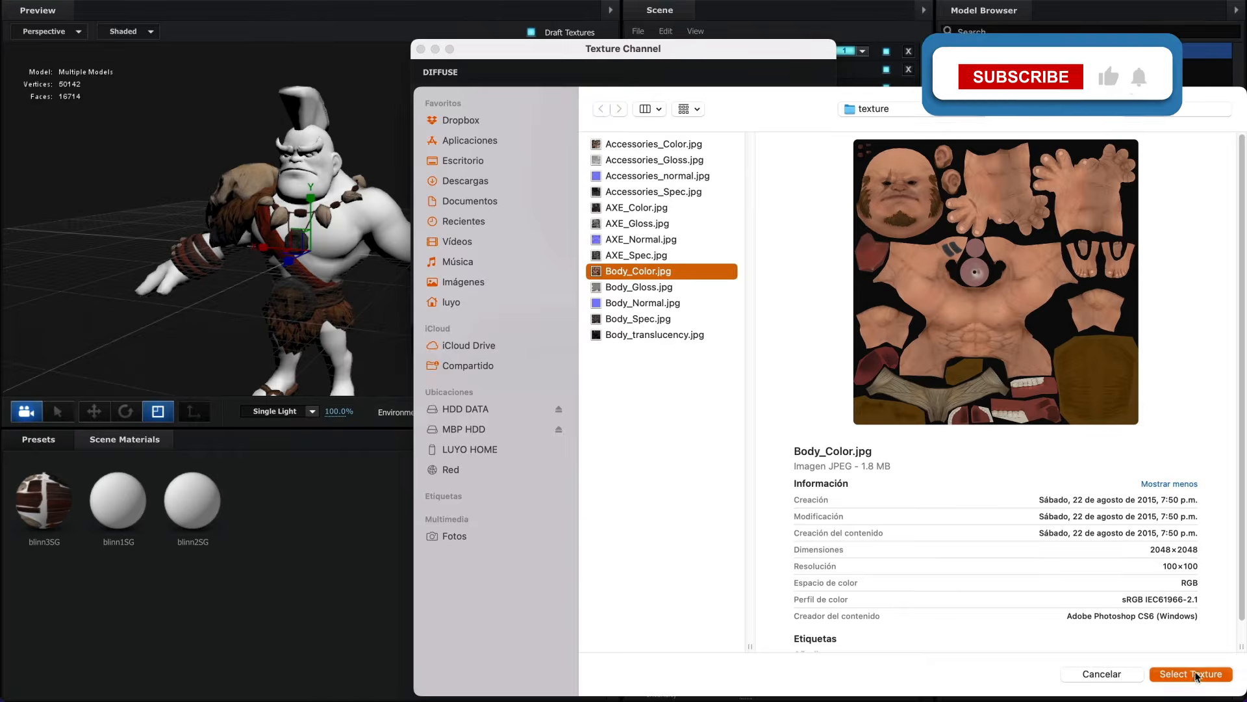
pyautogui.click(792, 339)
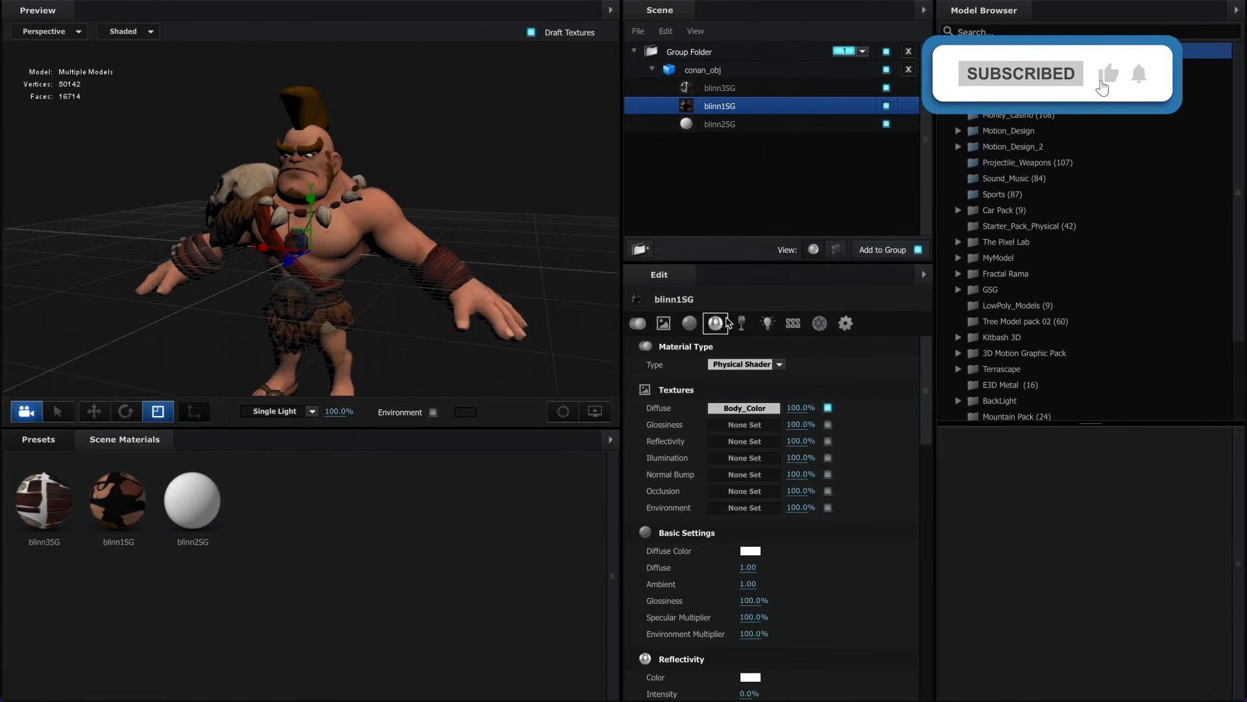
# - Load Body_Normal.jpg as the normal bump texture of the blinn1SG material
pyautogui.click(745, 474)
pyautogui.click(694, 99)
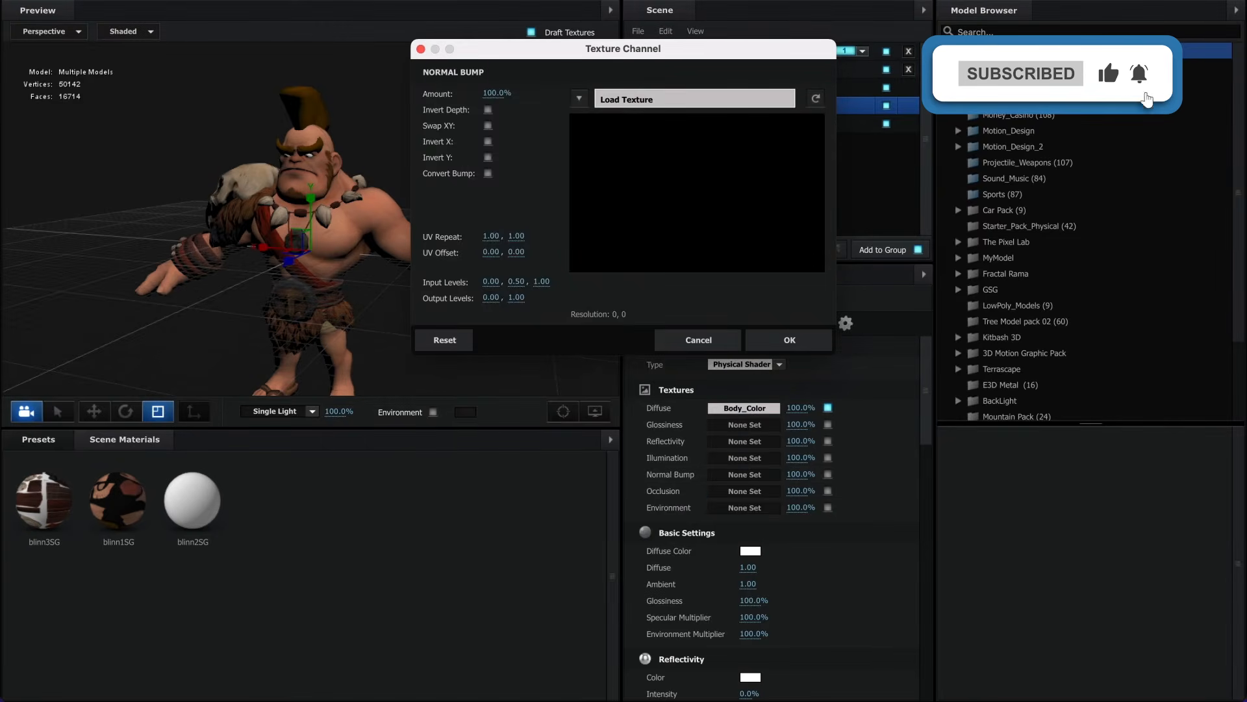
pyautogui.click(642, 302)
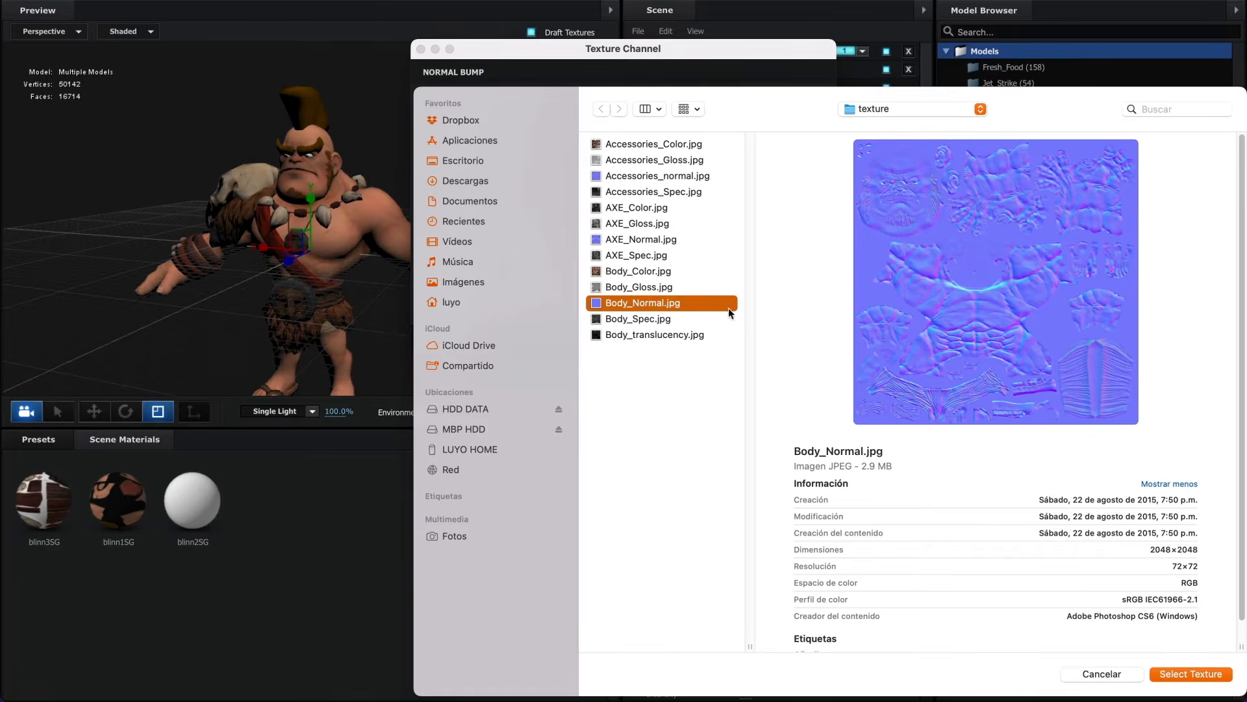
pyautogui.click(1173, 673)
pyautogui.click(771, 337)
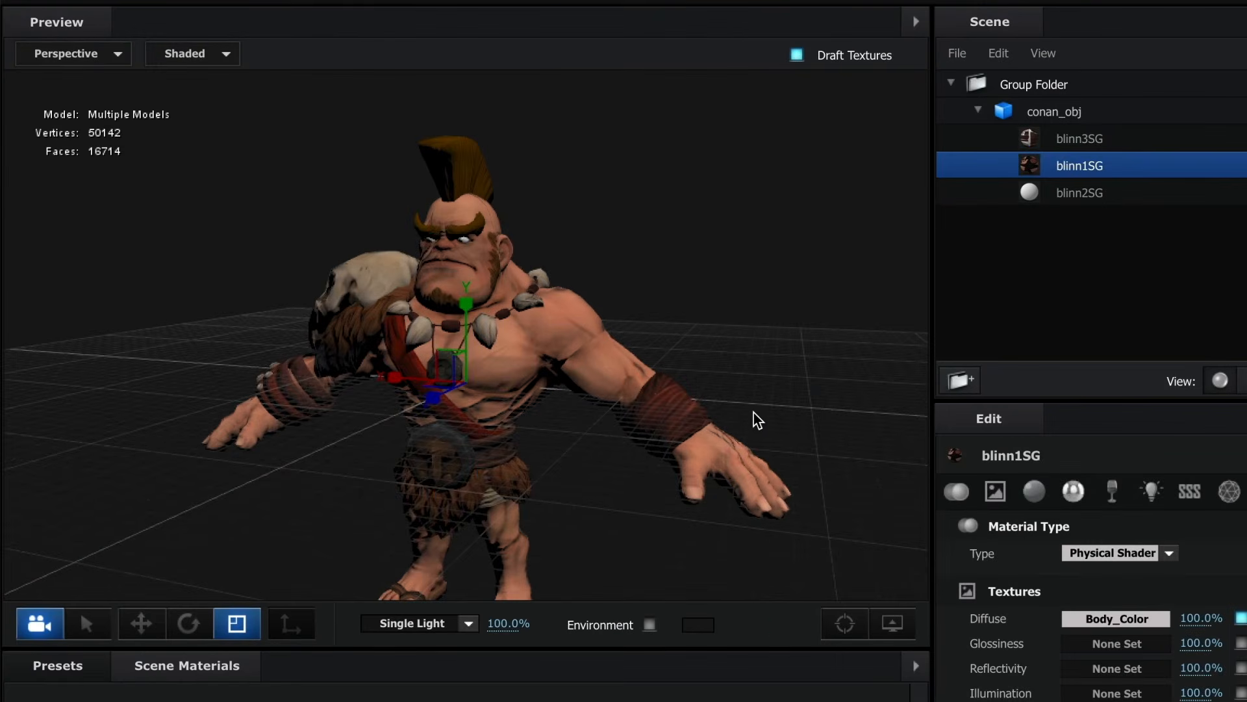
# - Apply the Basic_2K_03 environment from the ENVIRONMENT 2K presets to light the scene
pyautogui.moveTo(754, 412)
pyautogui.mouseDown()
pyautogui.moveTo(621, 423)
pyautogui.moveTo(899, 404)
pyautogui.moveTo(729, 419)
pyautogui.mouseUp()
pyautogui.scroll(4, 404, 264)
pyautogui.moveTo(404, 265); pyautogui.dragTo(703, 283)
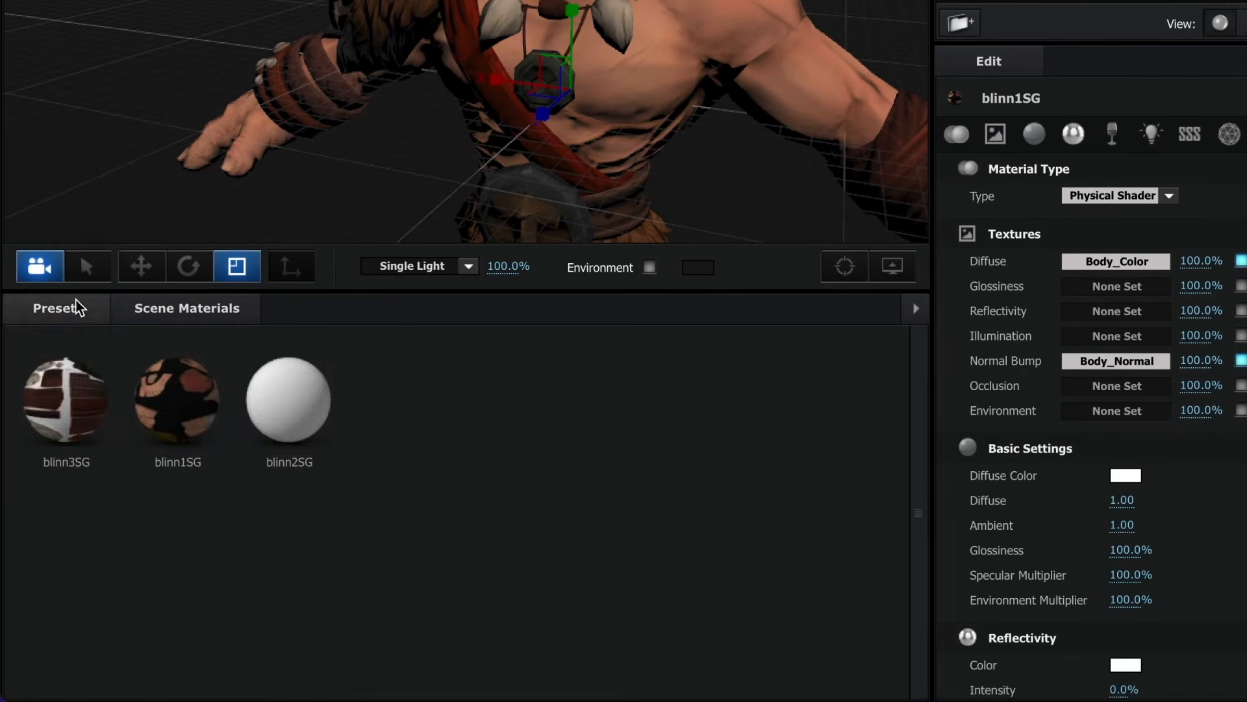
pyautogui.click(75, 664)
pyautogui.click(95, 362)
pyautogui.click(99, 385)
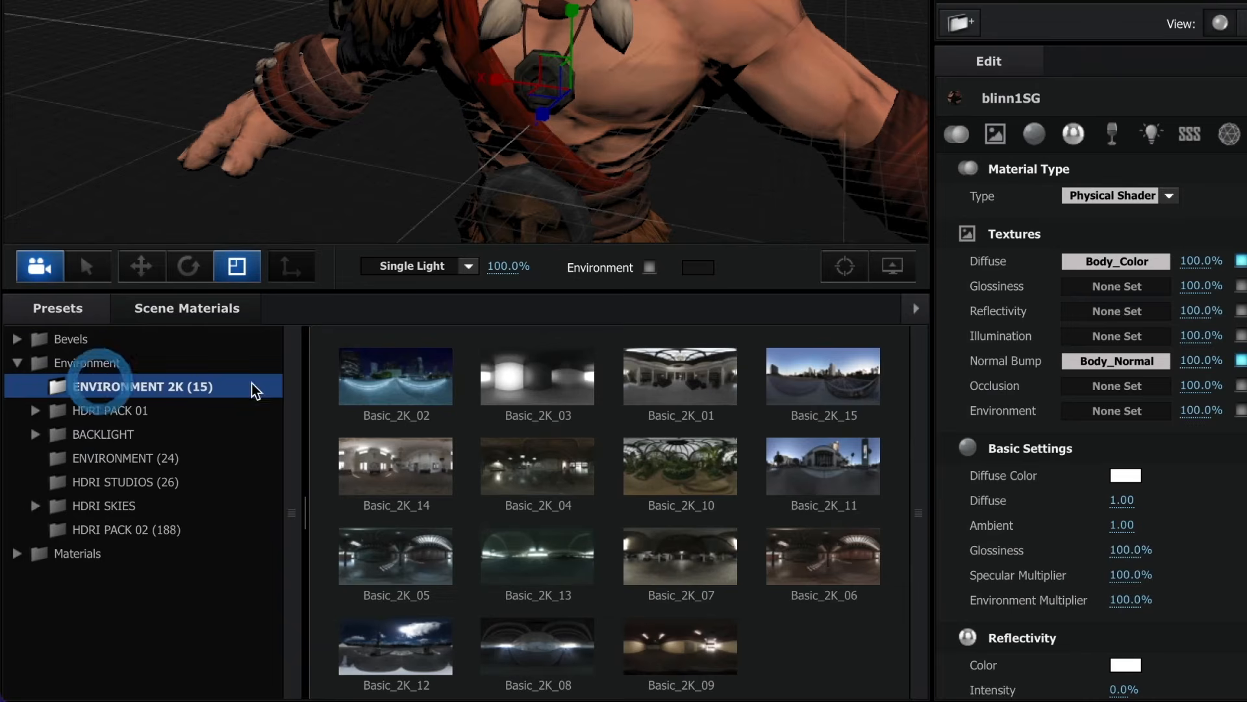
pyautogui.doubleClick(559, 377)
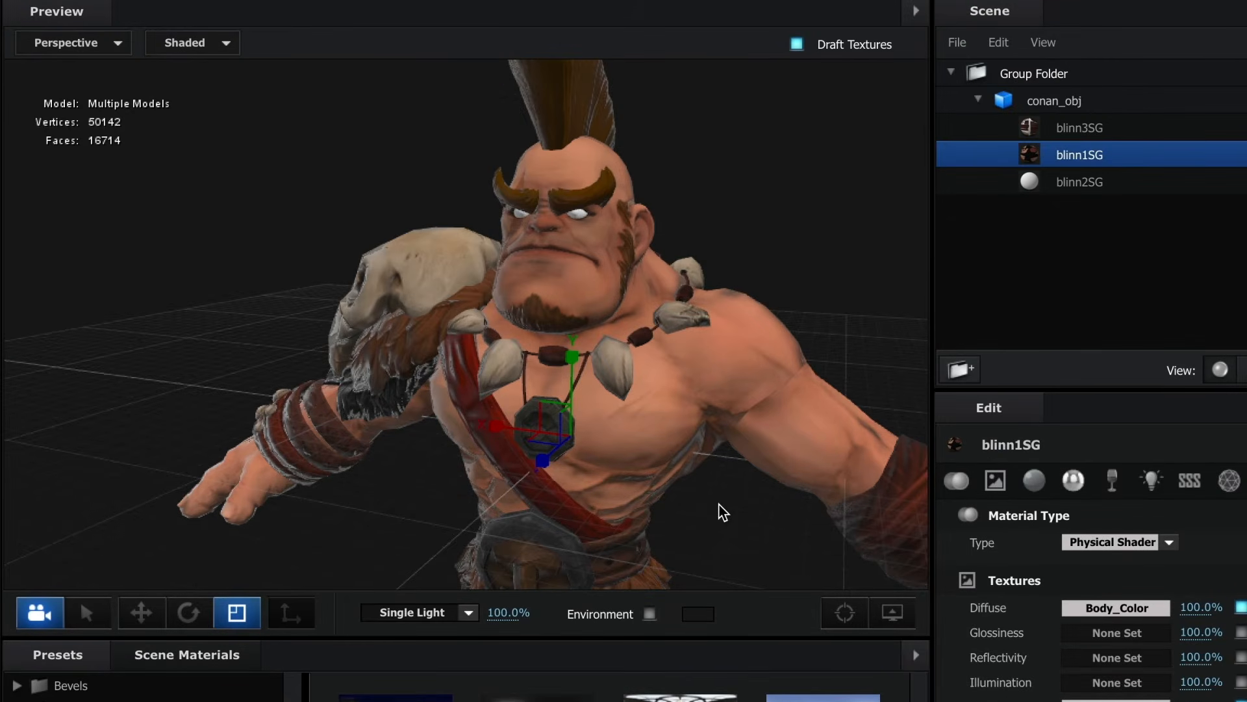
pyautogui.moveTo(715, 509)
pyautogui.mouseDown()
pyautogui.moveTo(584, 496)
pyautogui.moveTo(897, 507)
pyautogui.moveTo(653, 511)
pyautogui.moveTo(699, 497)
pyautogui.mouseUp()
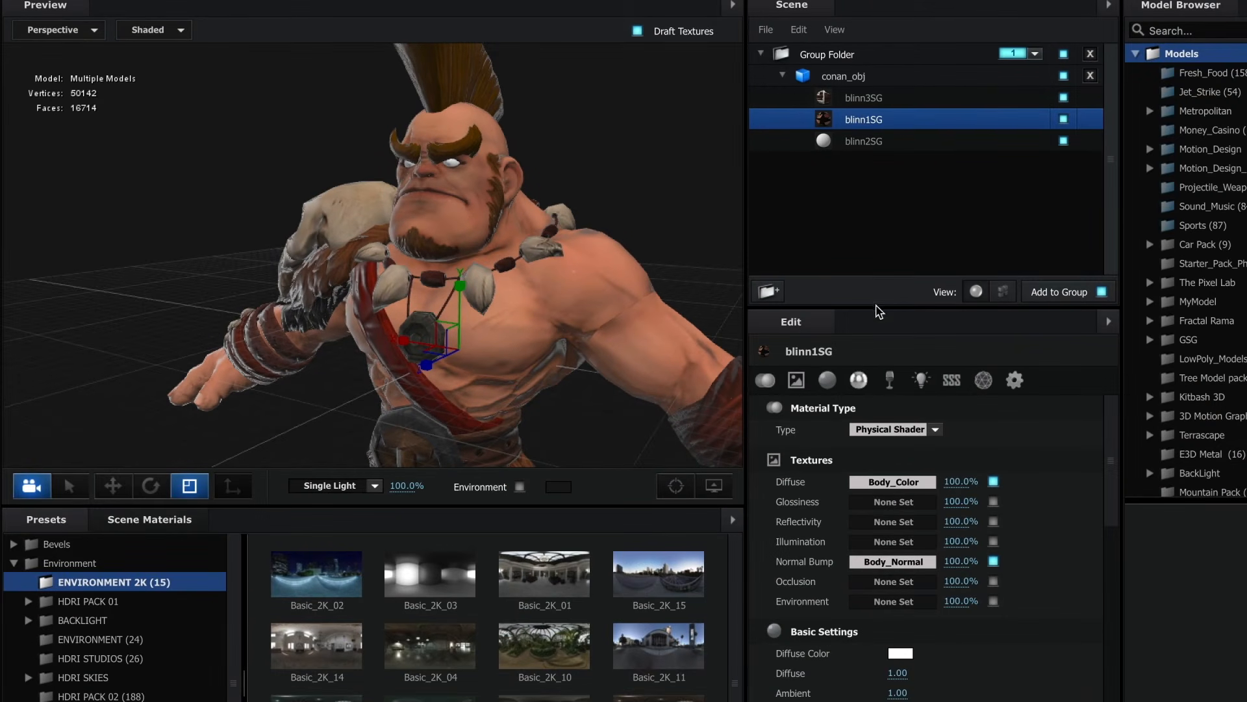
# - Set the glossiness of the blinn1SG body material to 20%
pyautogui.click(831, 382)
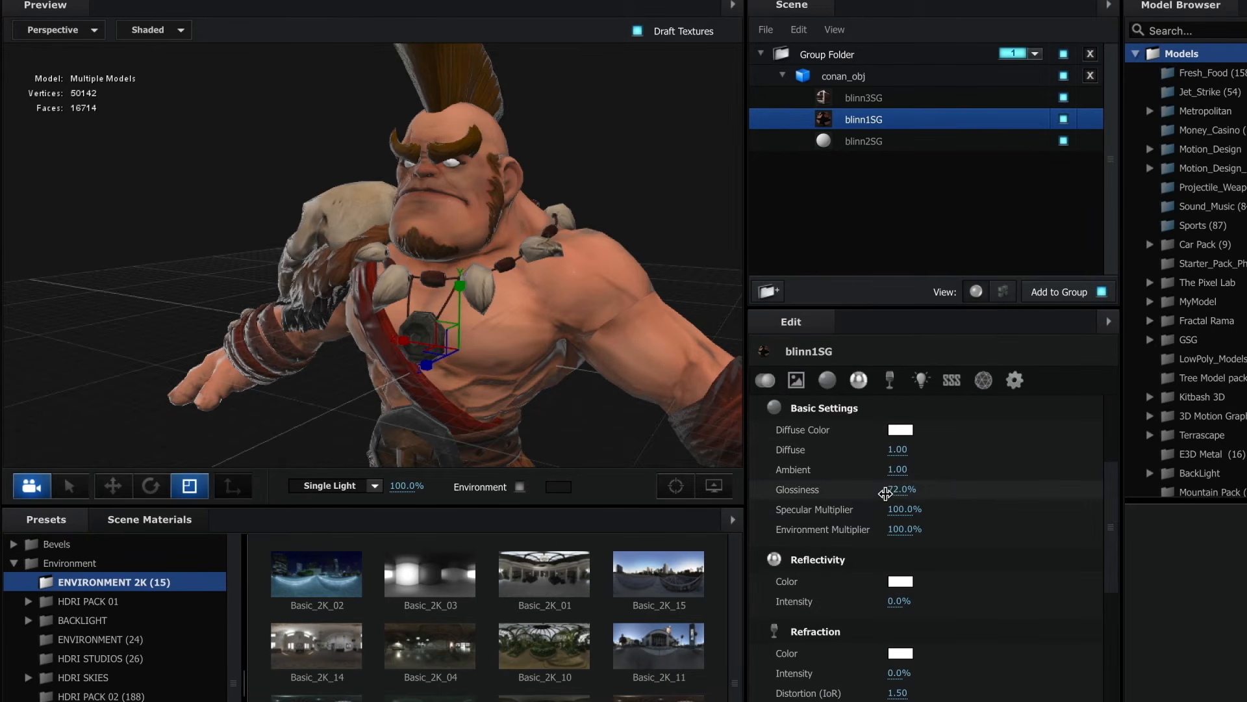
pyautogui.click(898, 490)
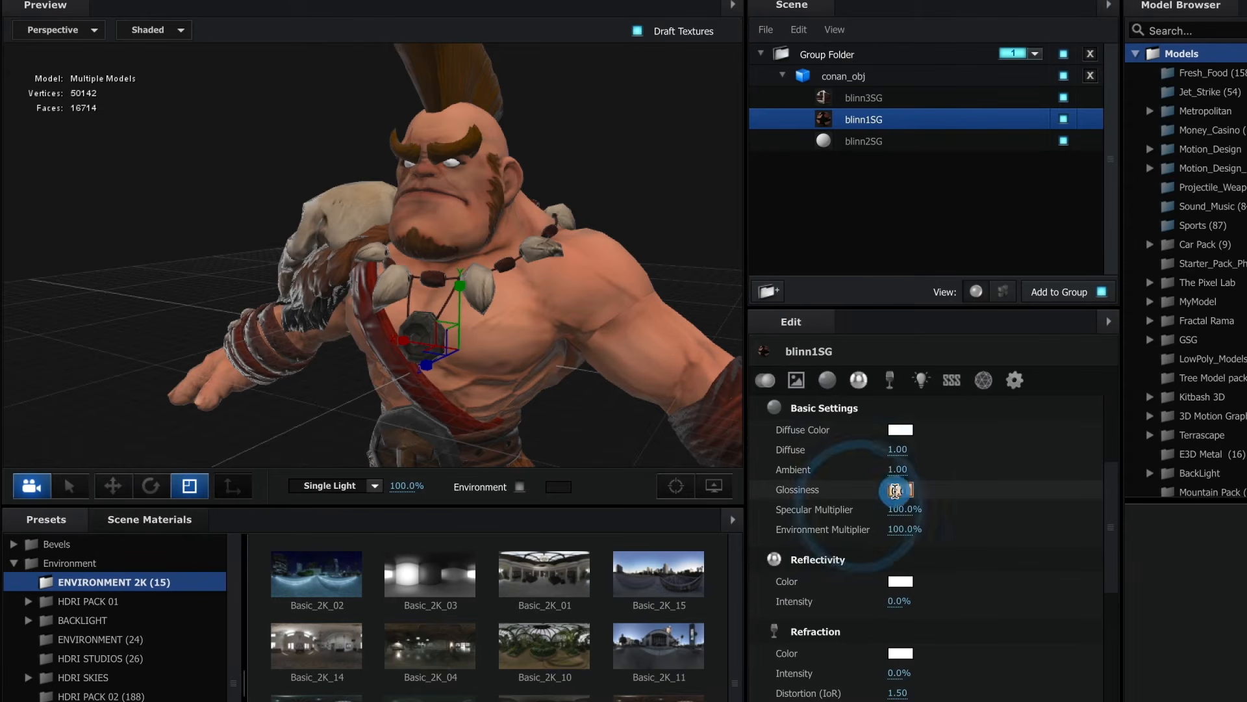
pyautogui.write('20')
pyautogui.press('Return')
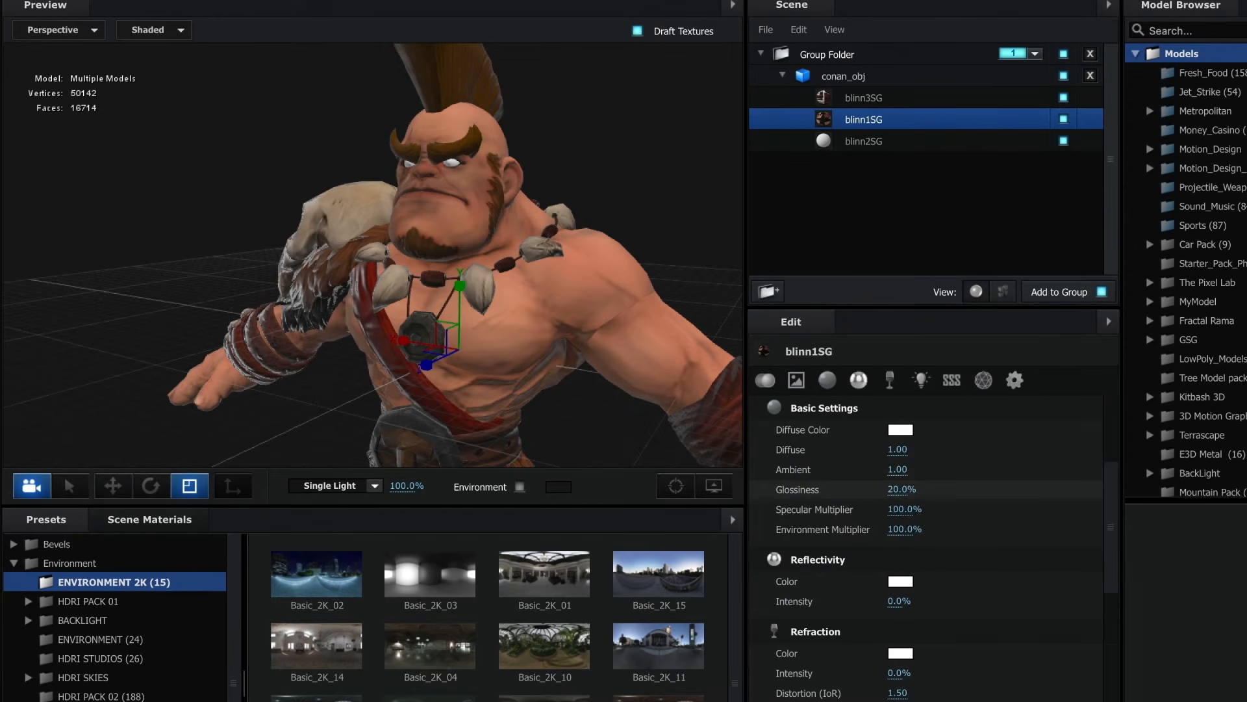
# - Set the glossiness of the blinn3SG material to 20% and apply the scene setup to the composition
pyautogui.click(872, 102)
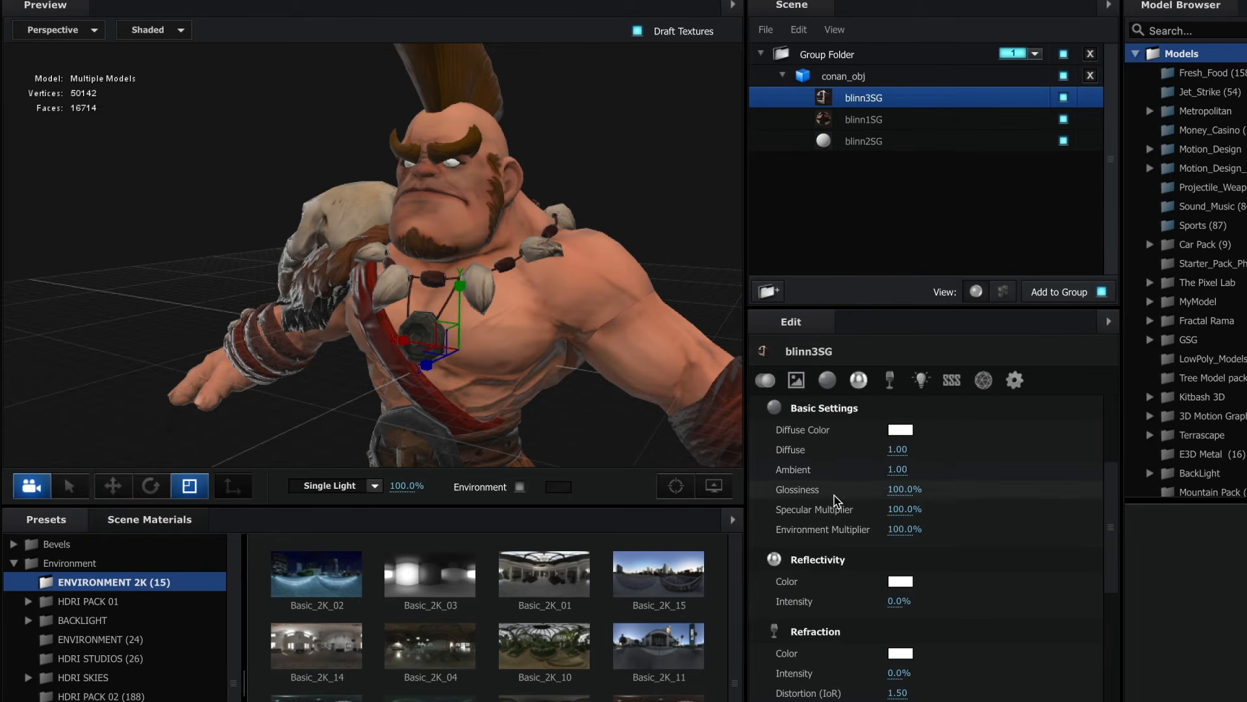
pyautogui.click(910, 495)
pyautogui.write('2')
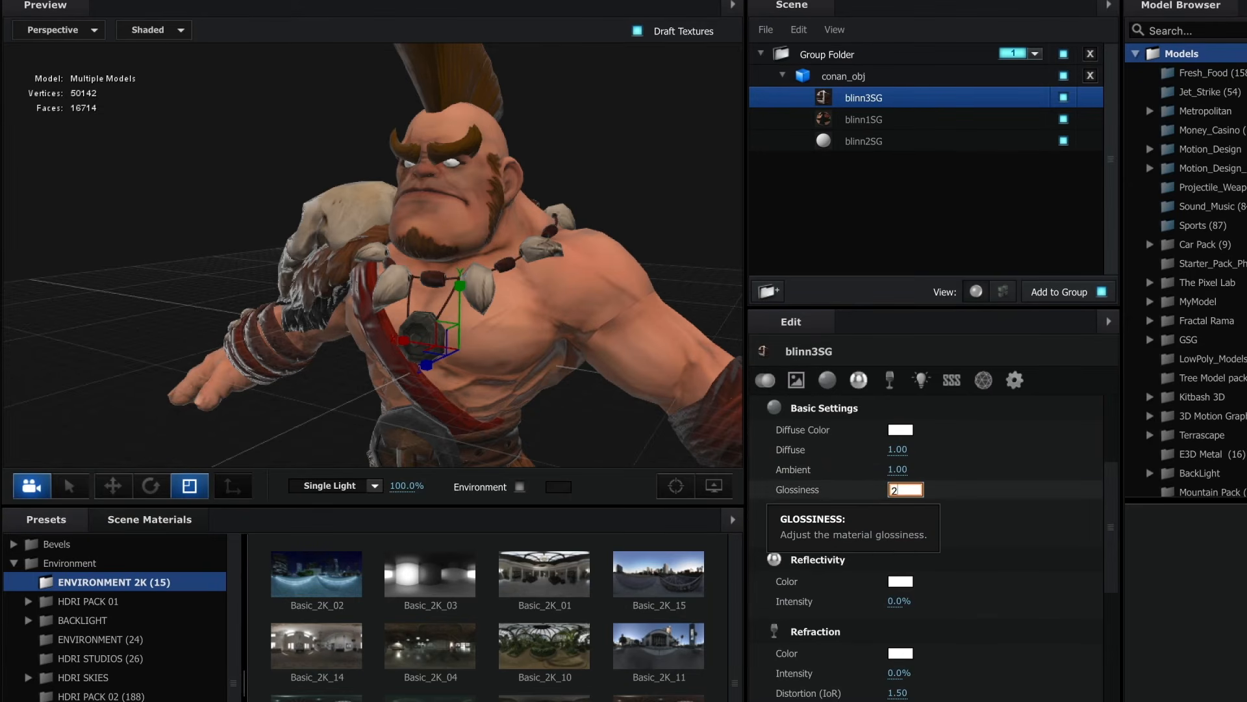
pyautogui.write('0')
pyautogui.press('Return')
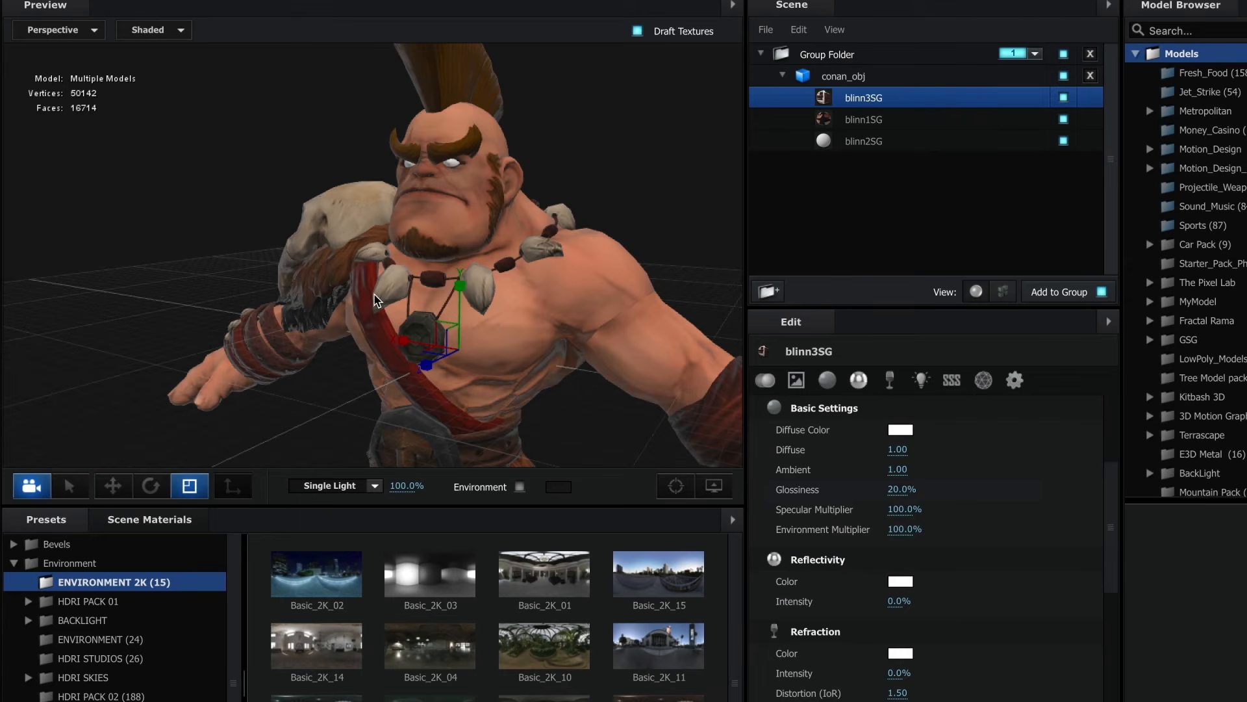
pyautogui.moveTo(330, 325); pyautogui.dragTo(351, 341)
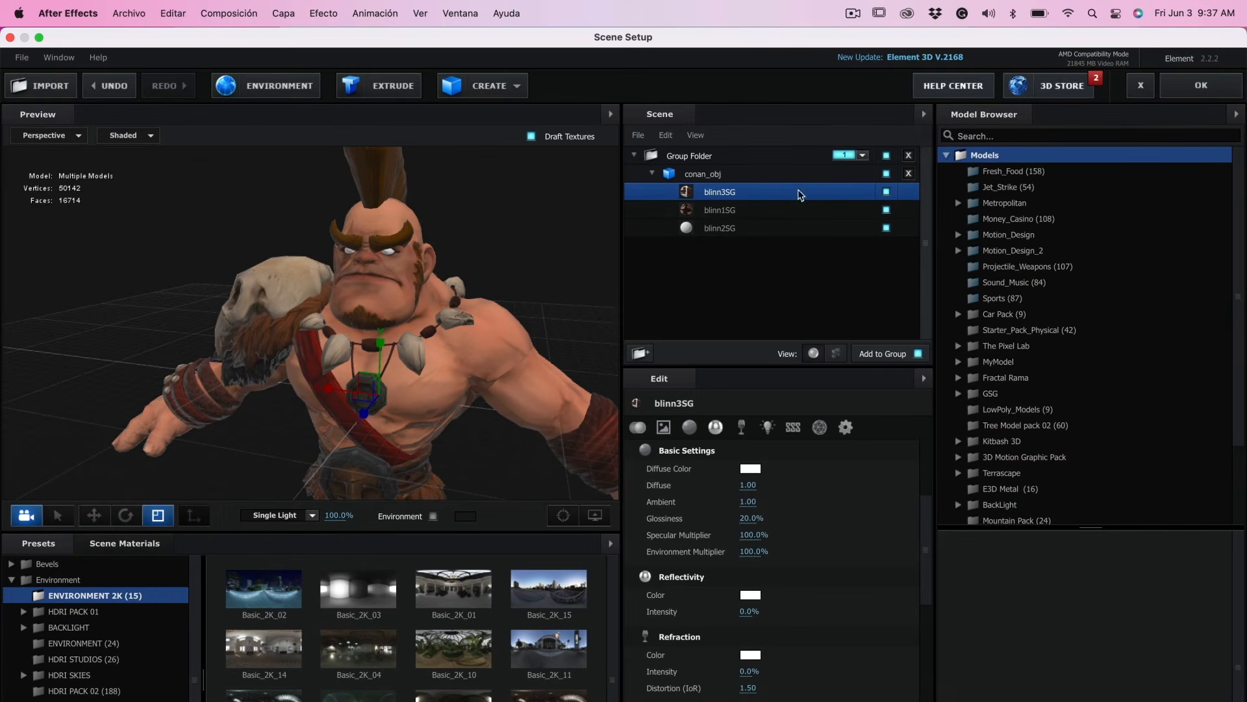
pyautogui.click(1185, 91)
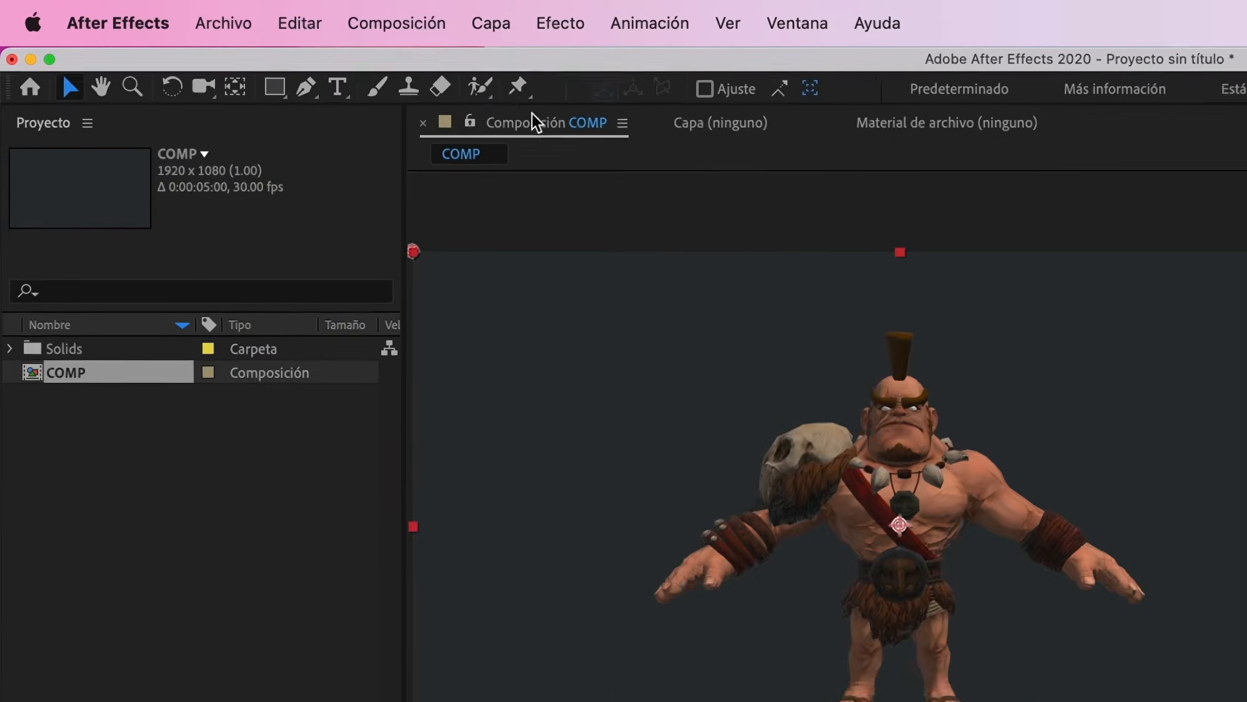
# - Add a two-node camera layer with the 35 mm preset to the composition
pyautogui.click(285, 13)
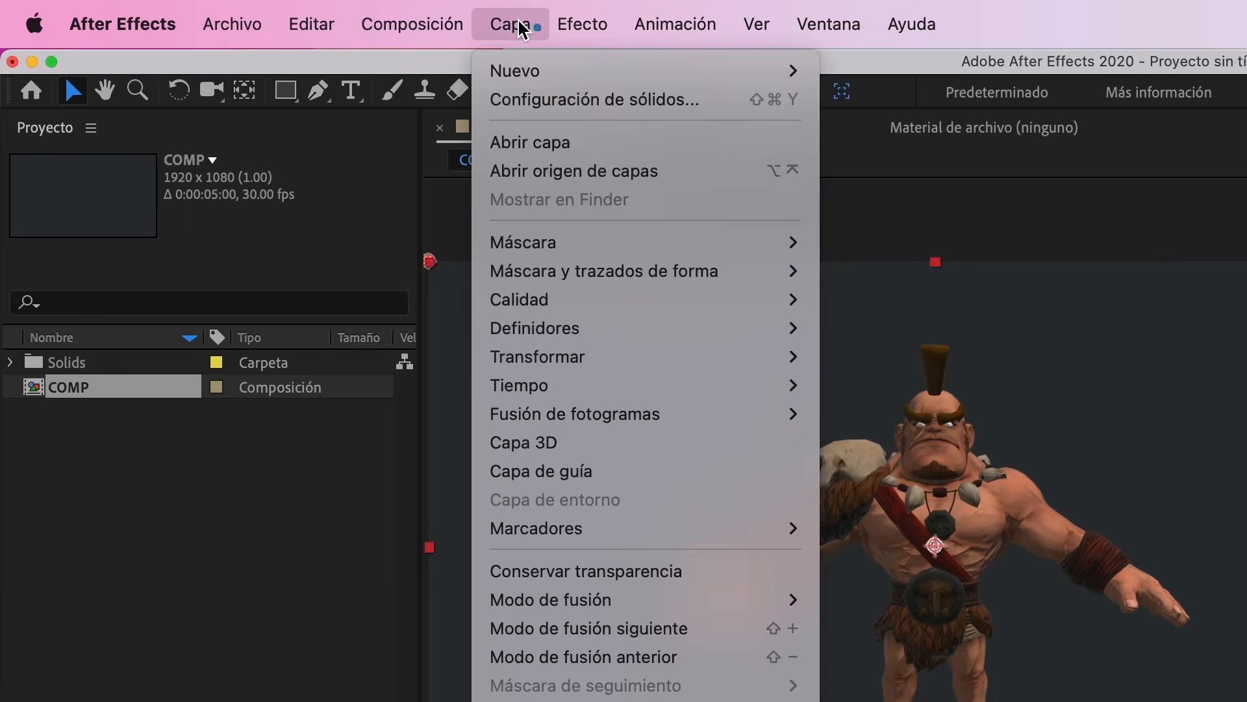
pyautogui.moveTo(285, 38)
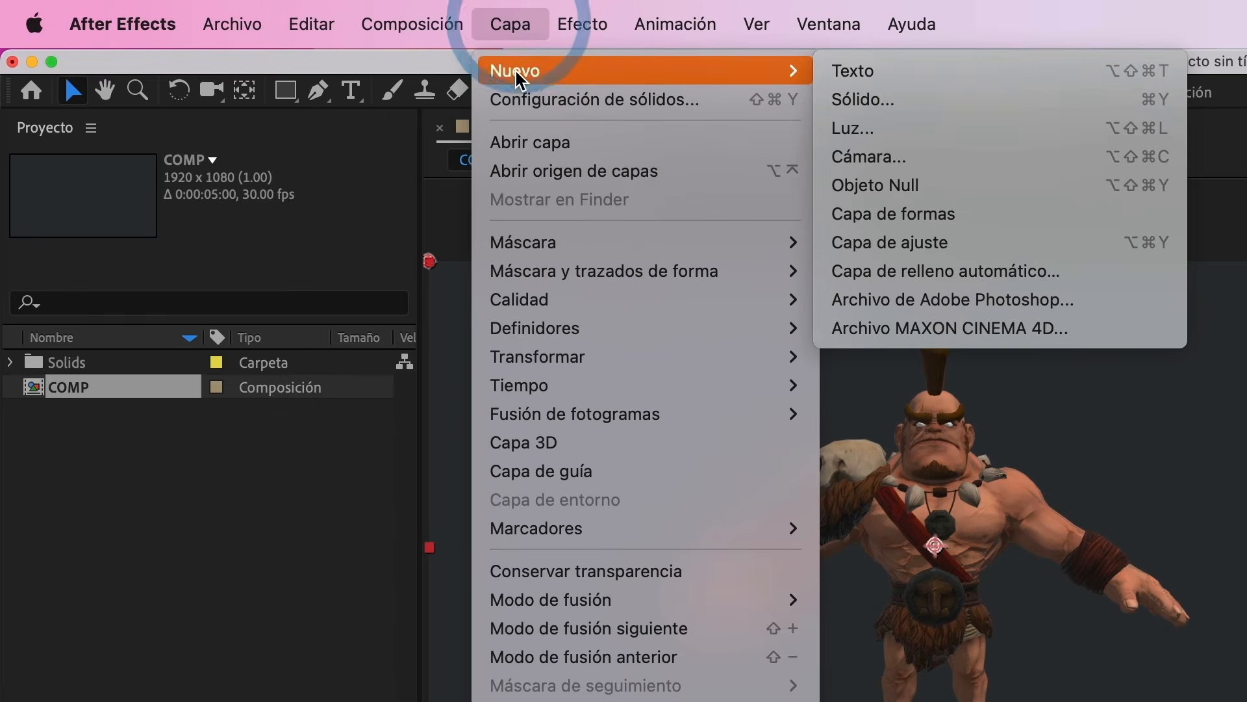
pyautogui.click(913, 154)
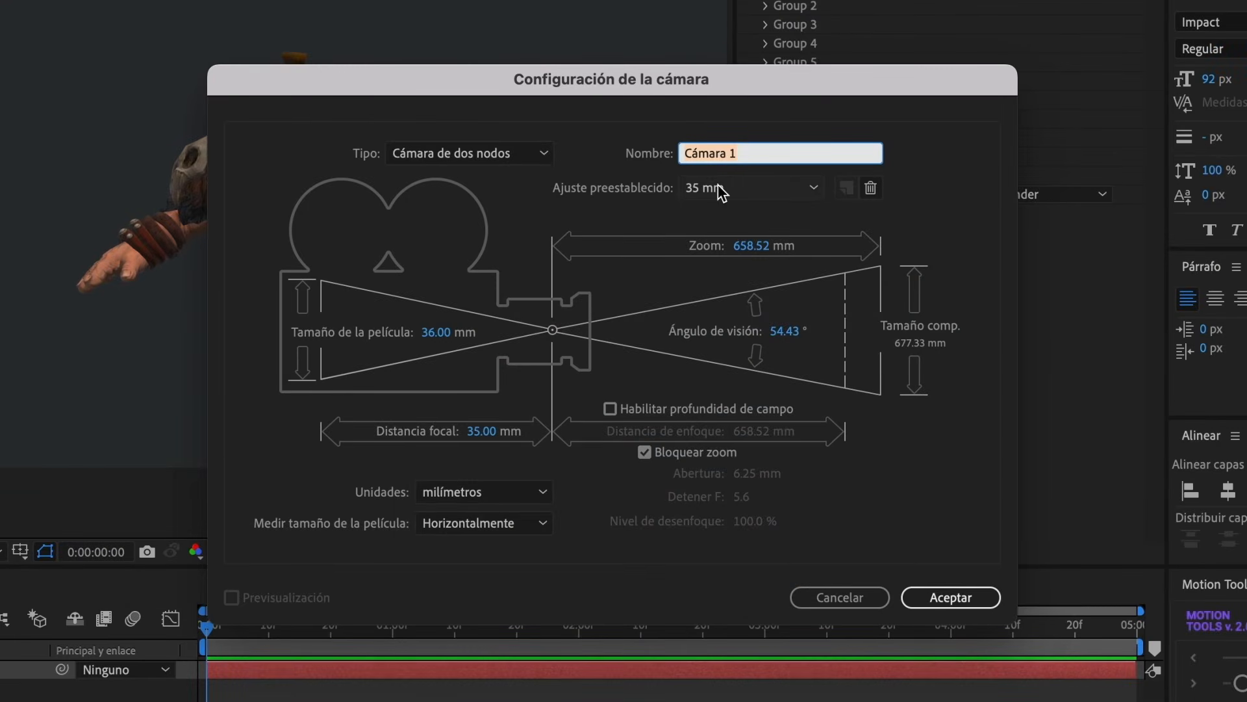
pyautogui.click(953, 610)
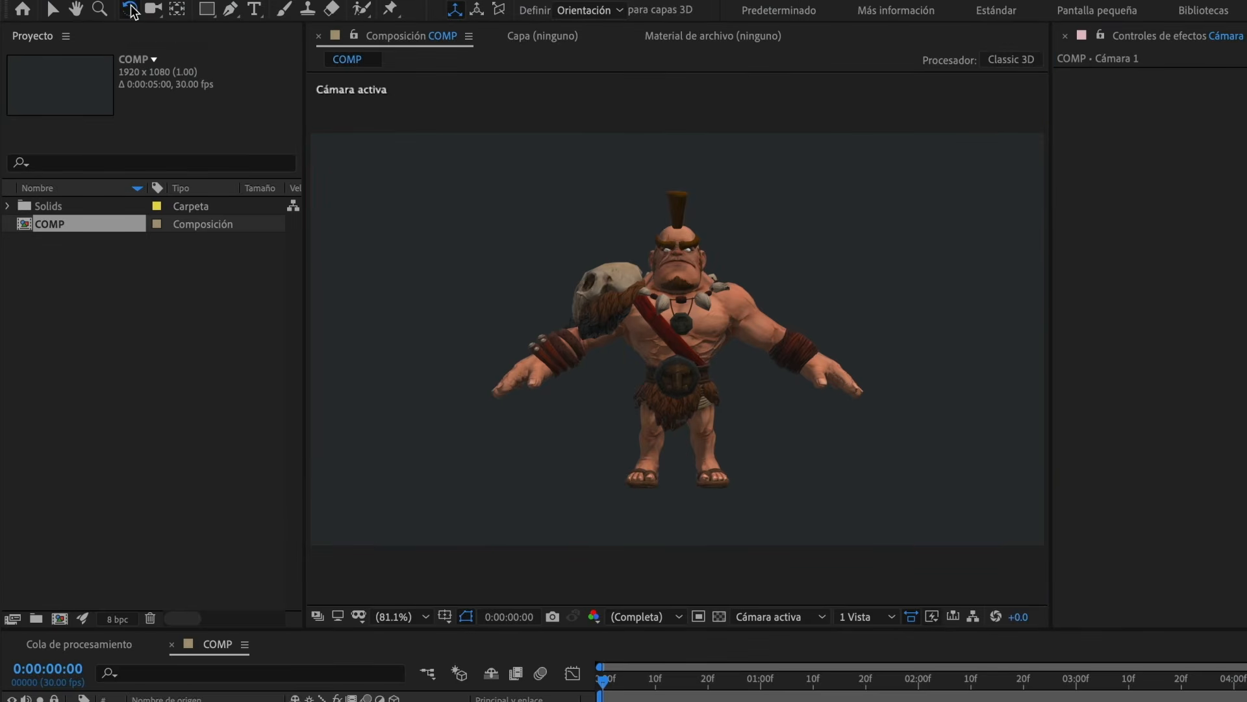
# - Move the camera in and orbit it to frame the character's upper body from a low, angled viewpoint
pyautogui.click(153, 8)
pyautogui.moveTo(711, 351); pyautogui.dragTo(685, 240)
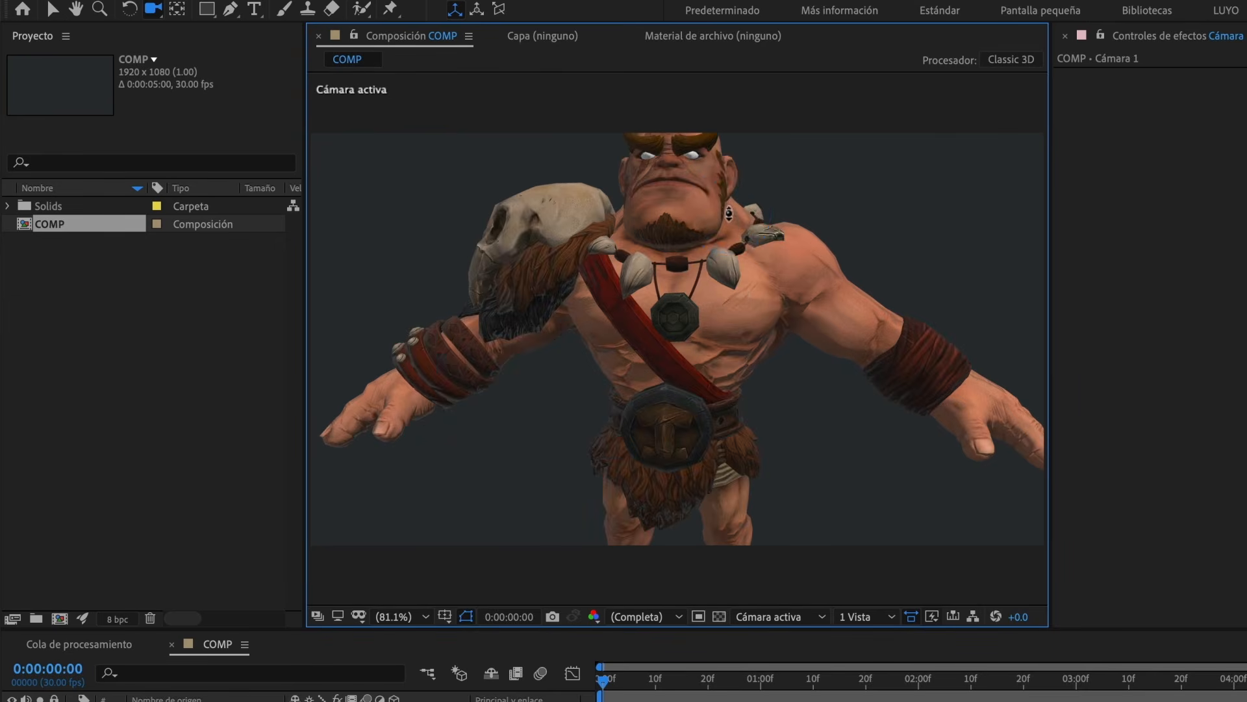
pyautogui.moveTo(755, 185); pyautogui.dragTo(731, 336)
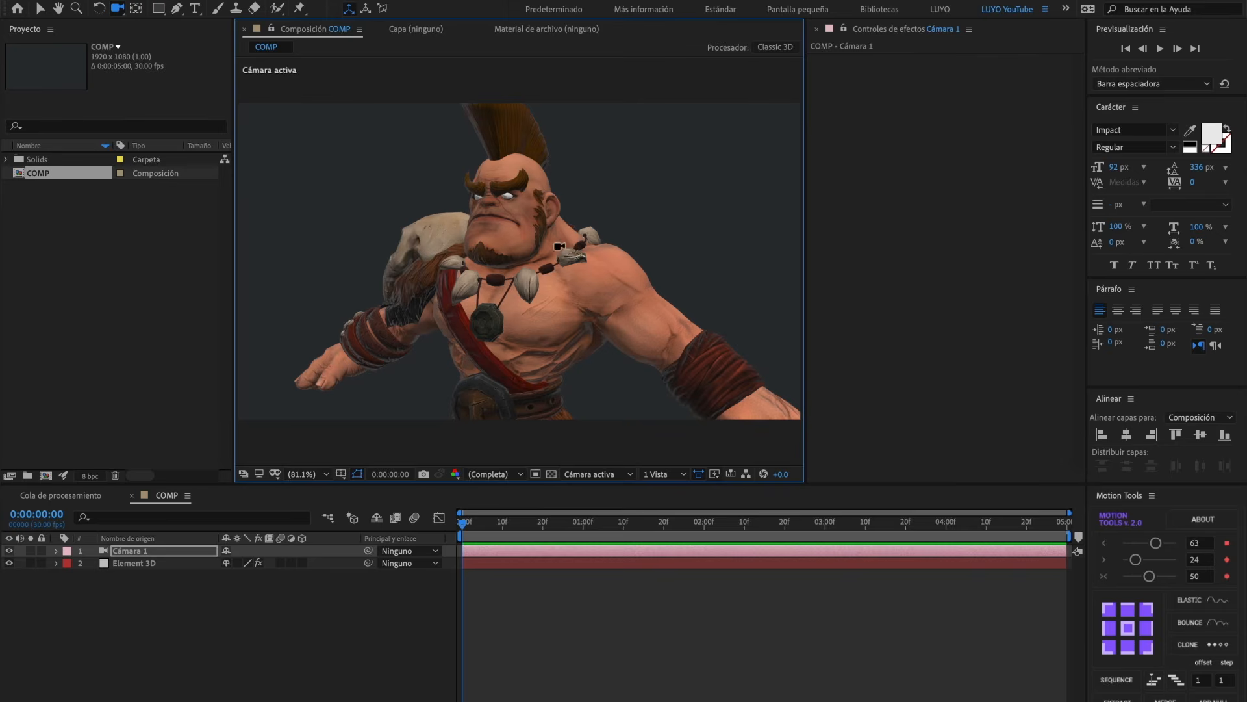
# - Add the Stylized lighting preset in the Element 3D layer's render settings
pyautogui.click(491, 560)
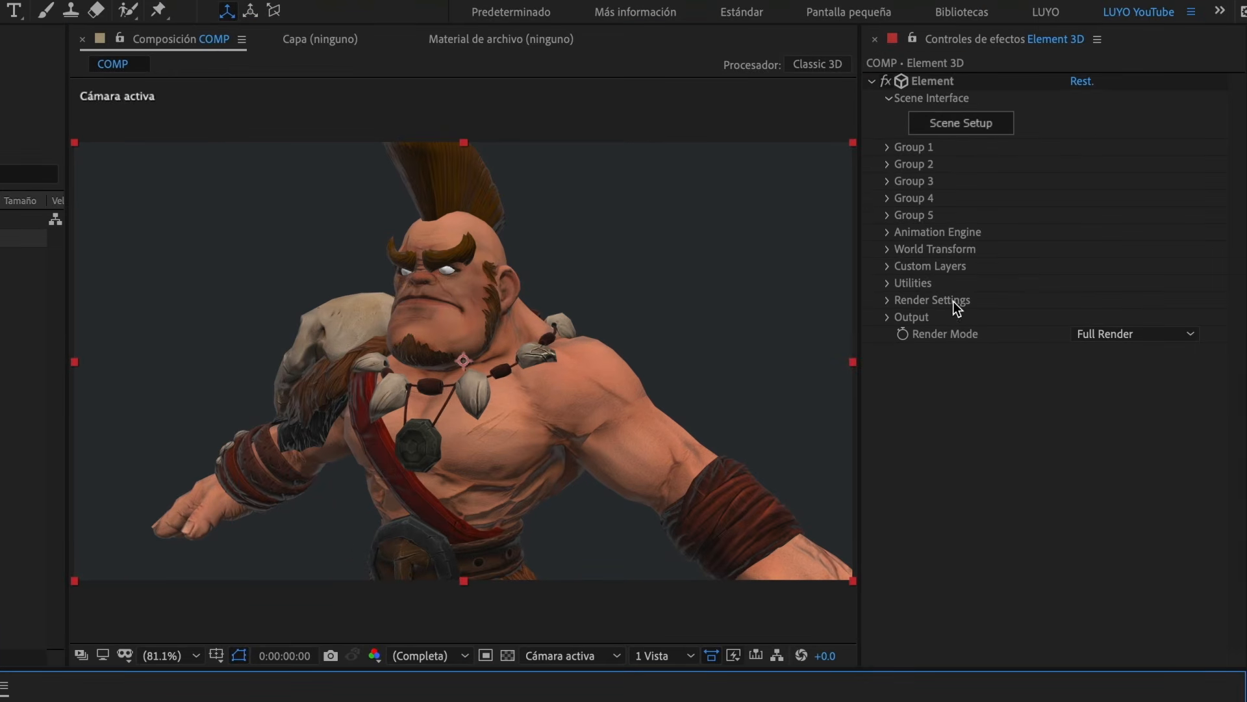
pyautogui.click(887, 299)
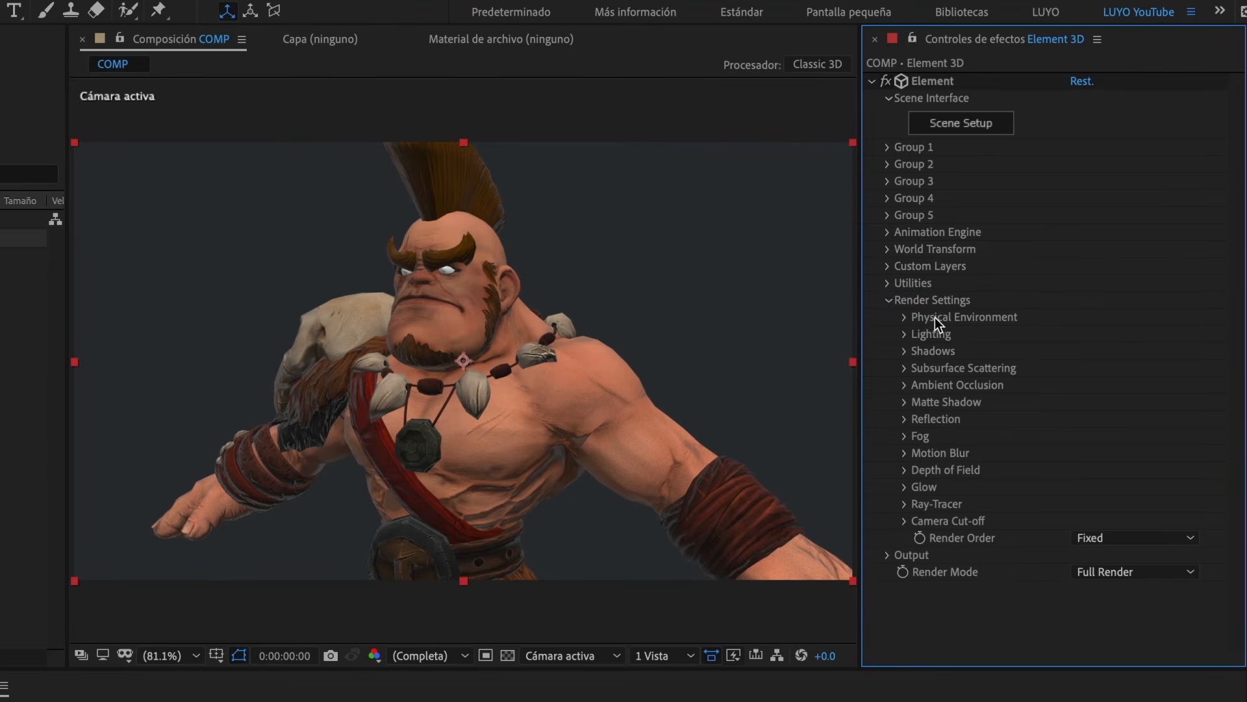
pyautogui.click(906, 337)
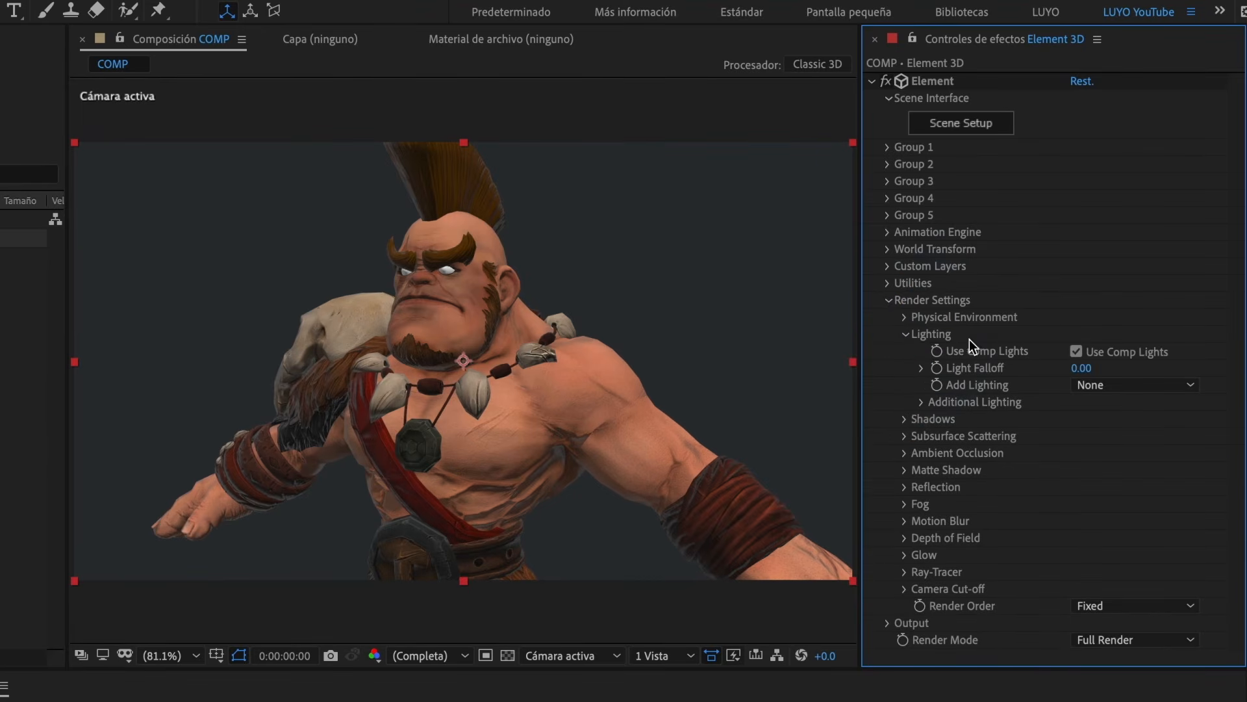
pyautogui.click(1101, 390)
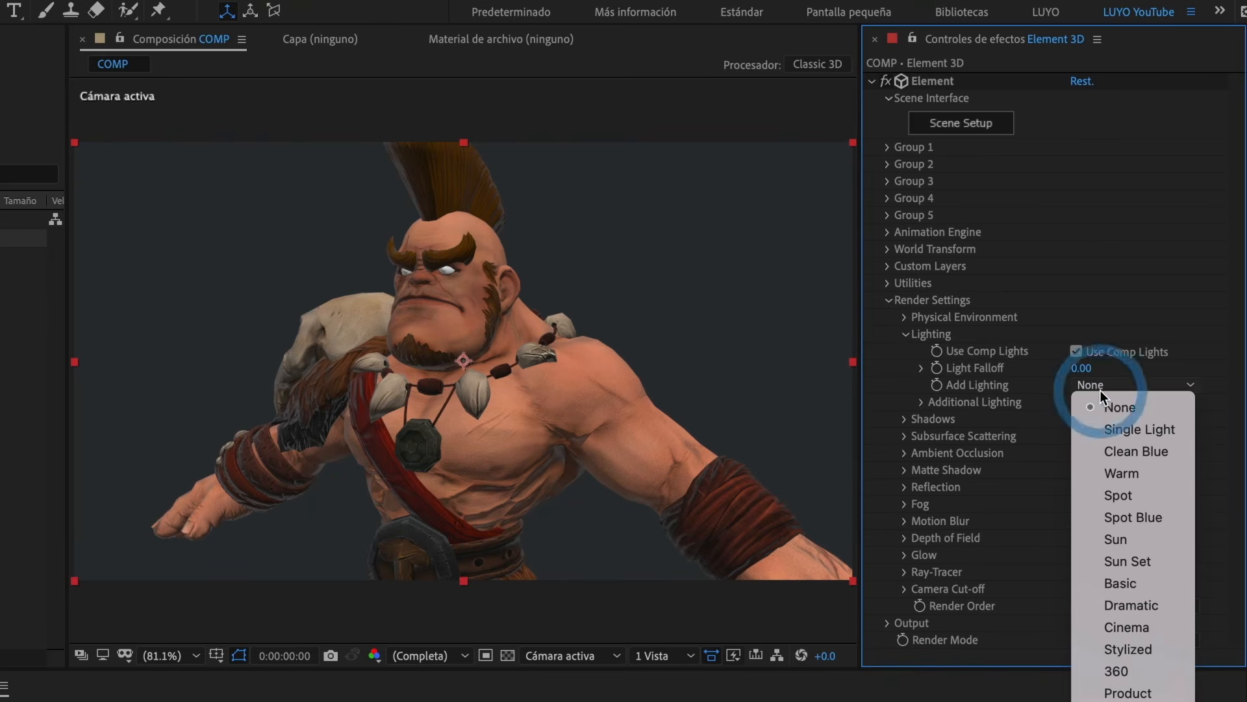
pyautogui.click(1106, 646)
pyautogui.click(905, 334)
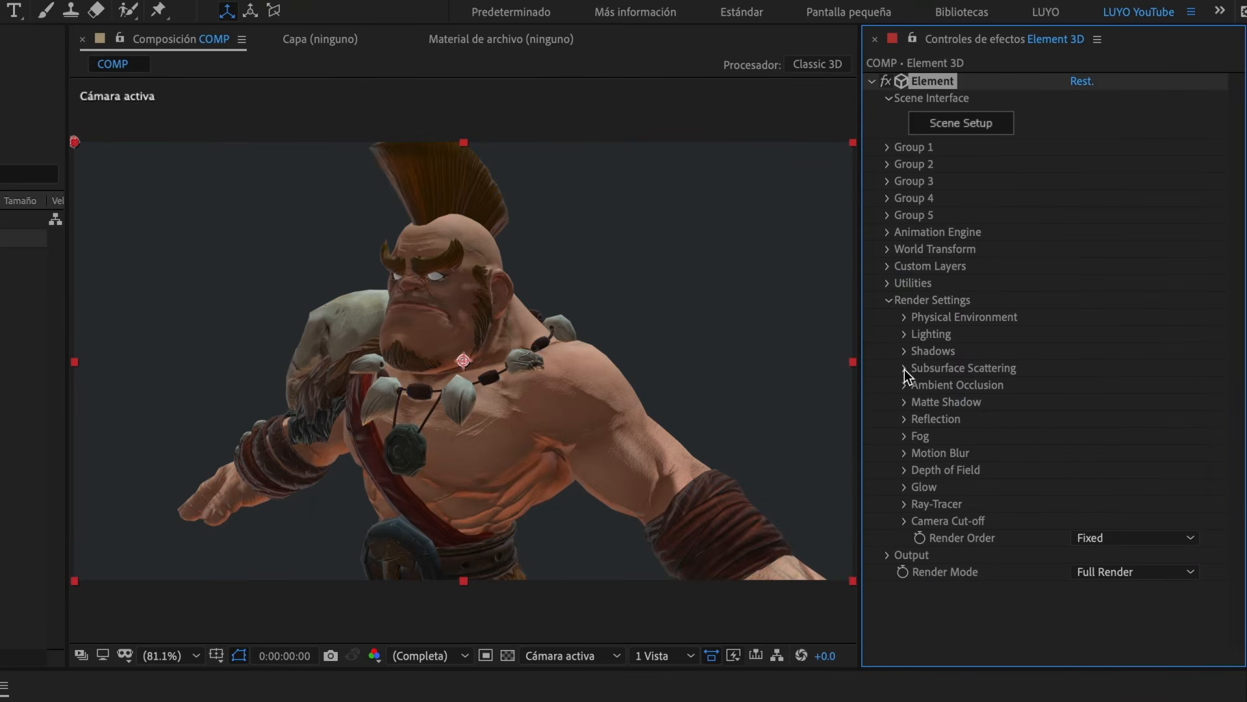
# - Enable ambient occlusion in the Element render settings and set the SSAO intensity to 5.0
pyautogui.click(904, 386)
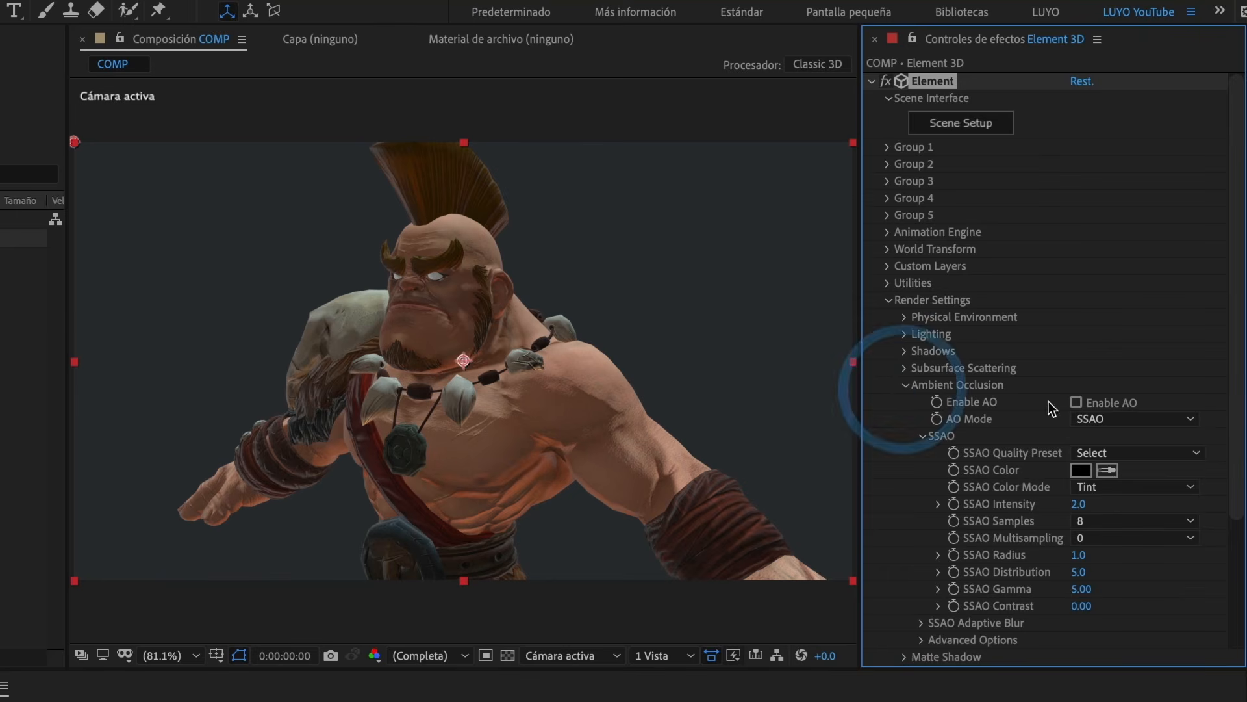
pyautogui.click(1075, 402)
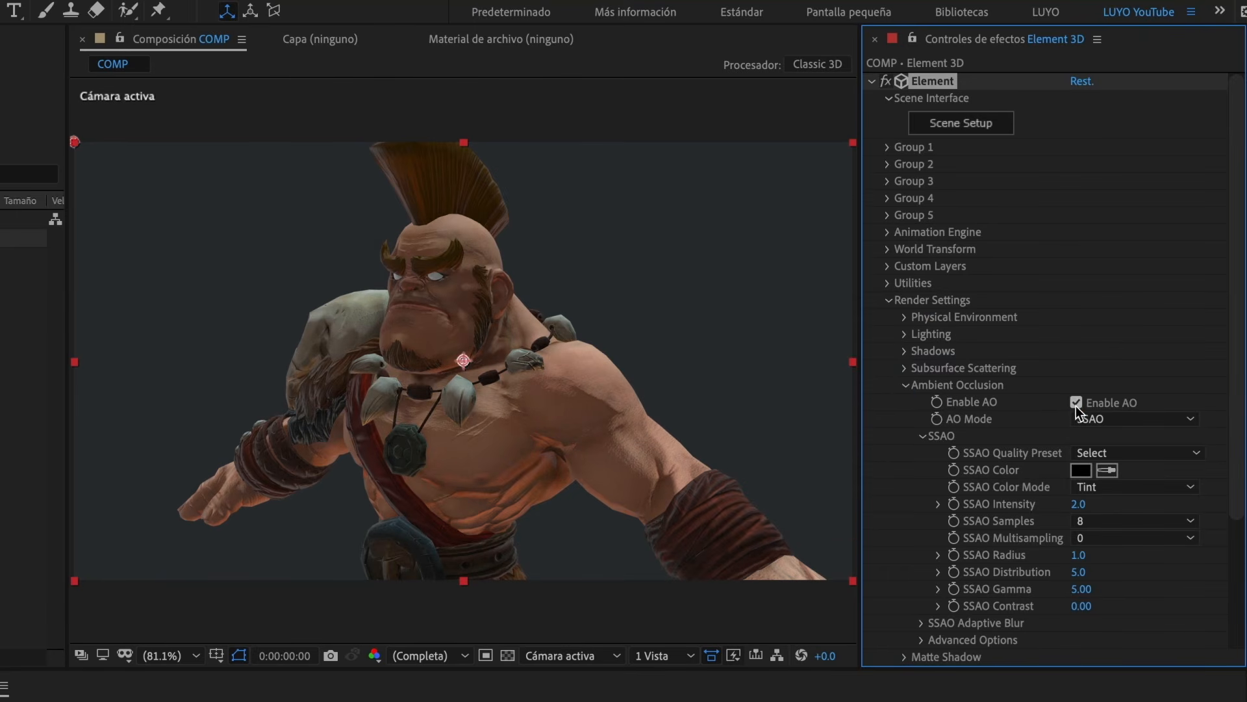
pyautogui.click(1080, 505)
pyautogui.write('5')
pyautogui.click(1004, 512)
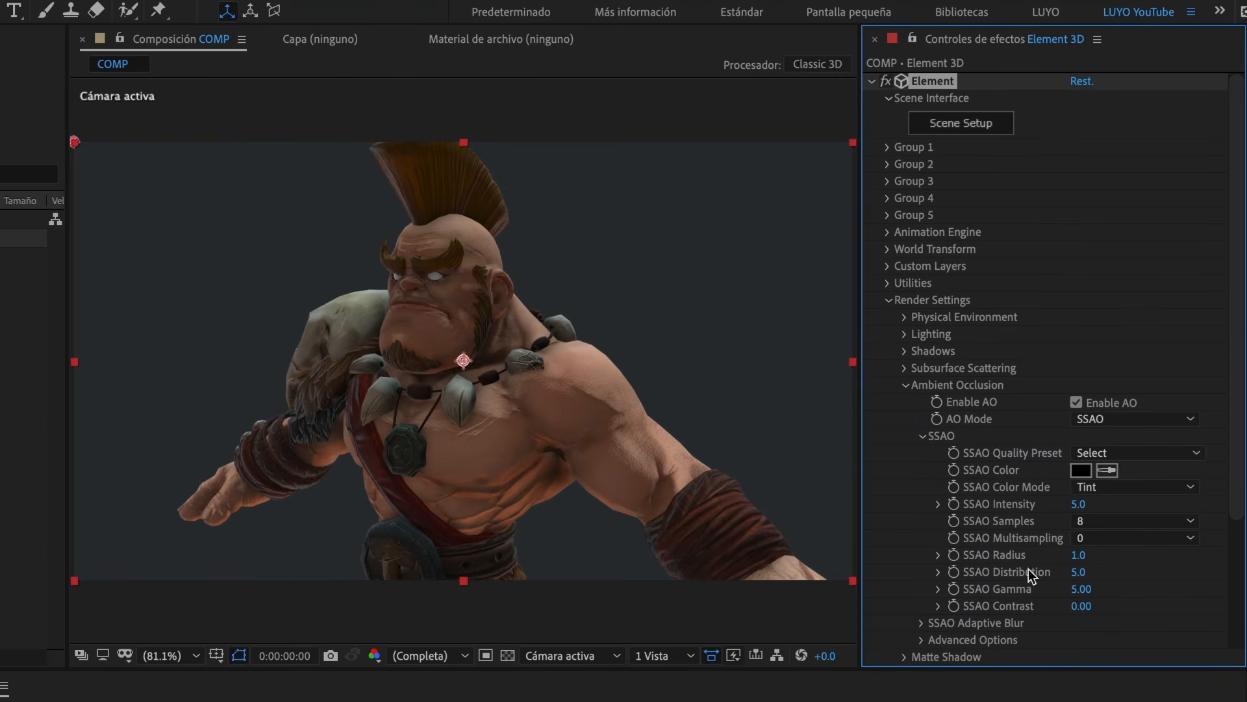
pyautogui.write('1')
pyautogui.press('Return')
pyautogui.click(905, 385)
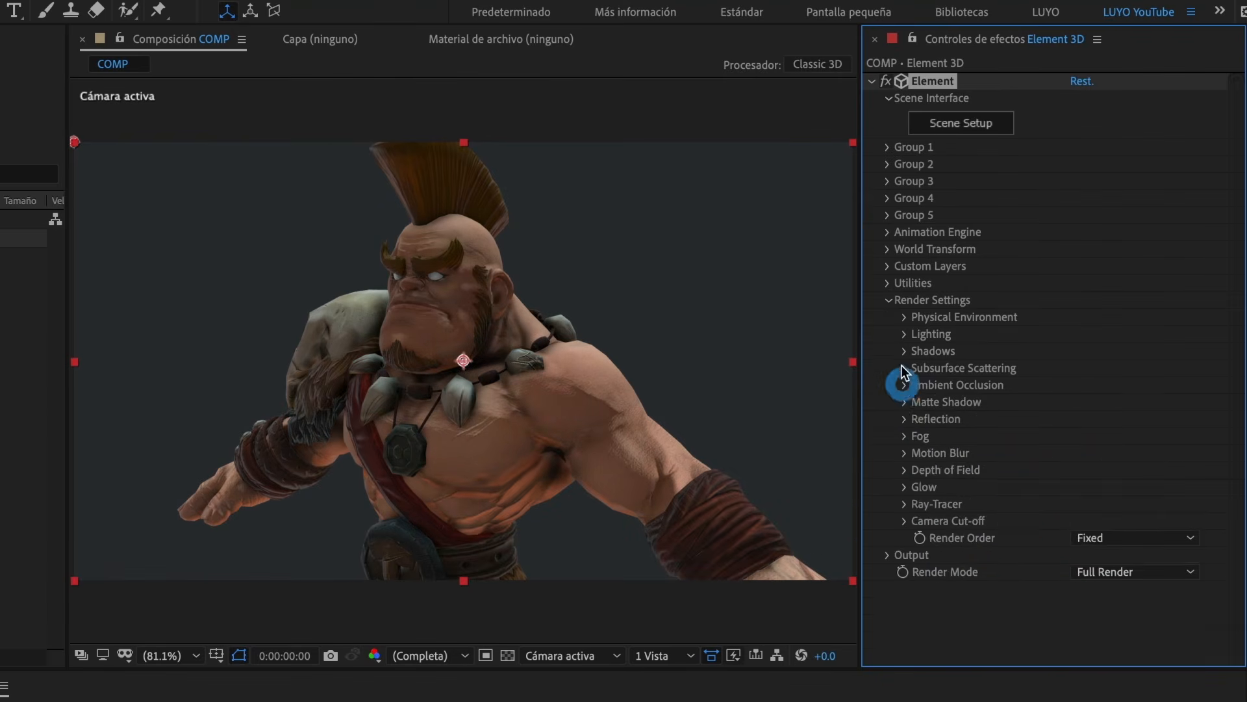
# - Set the physical environment's exposure to 1.15 and adjust its gamma in the Element render settings
pyautogui.click(904, 317)
pyautogui.moveTo(1081, 334)
pyautogui.mouseDown()
pyautogui.moveTo(1104, 334)
pyautogui.moveTo(1085, 335)
pyautogui.moveTo(1098, 342)
pyautogui.mouseUp()
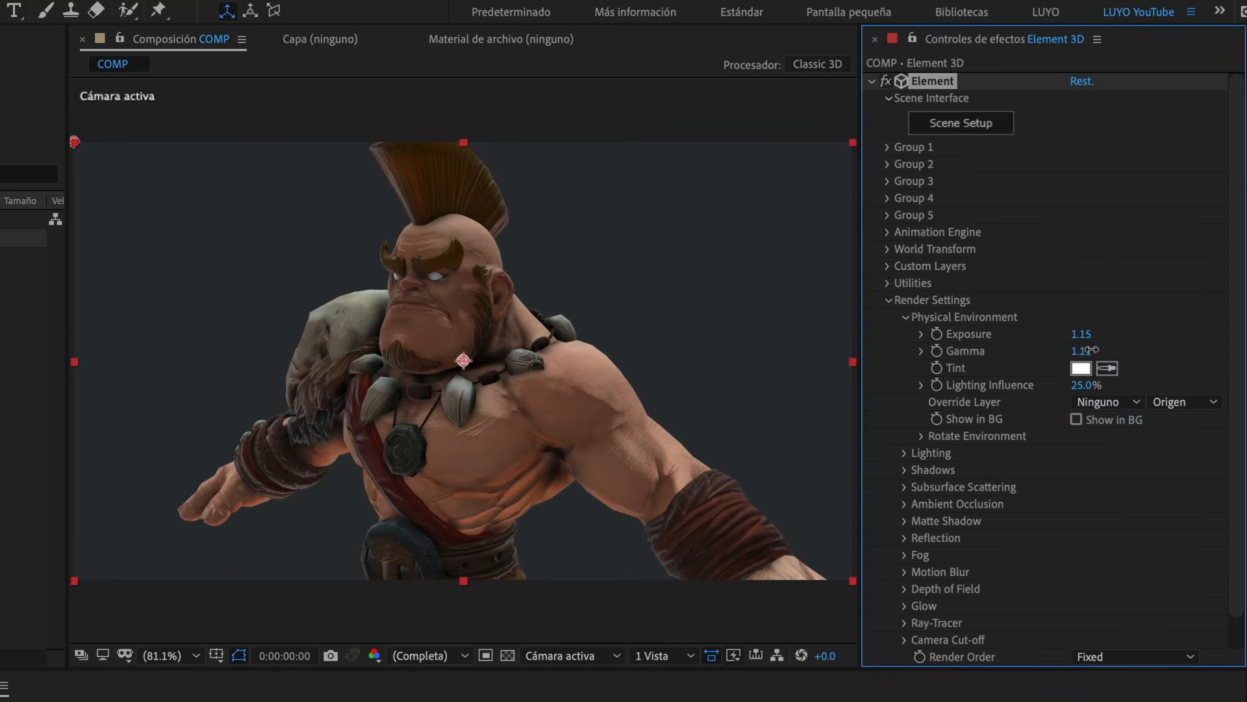
pyautogui.moveTo(1109, 349); pyautogui.dragTo(1069, 350)
pyautogui.moveTo(964, 386); pyautogui.dragTo(996, 396)
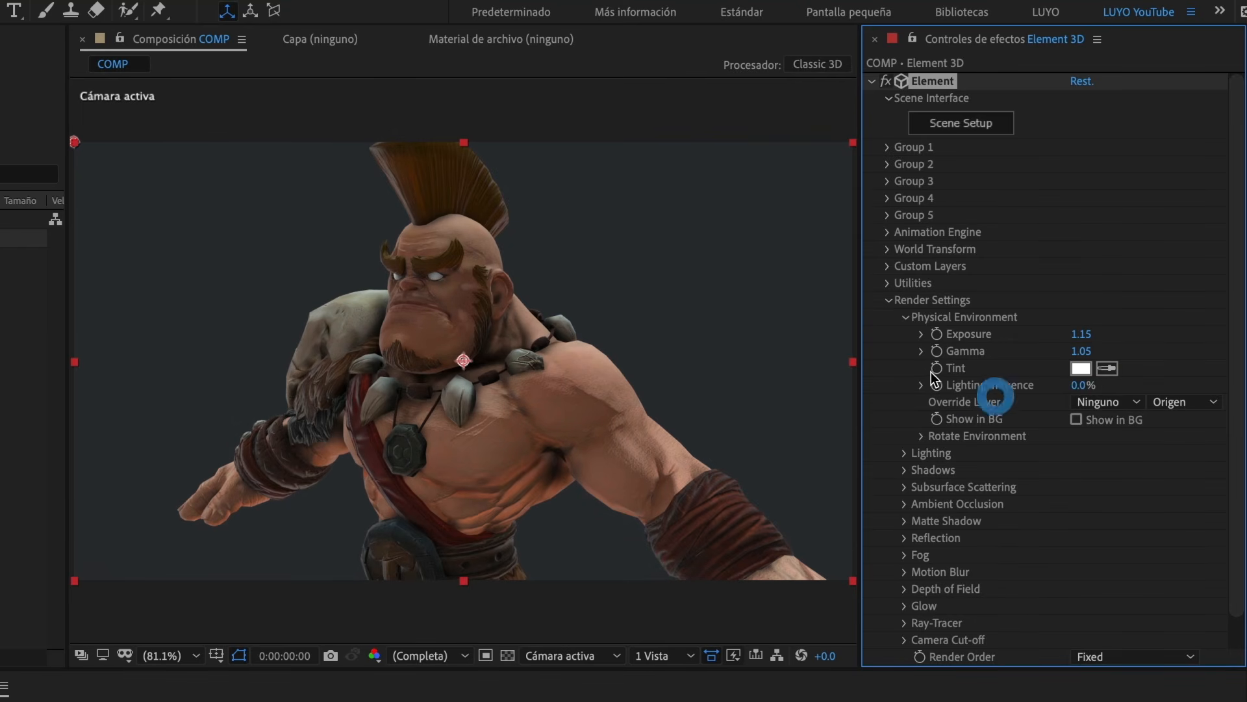
pyautogui.click(905, 317)
pyautogui.click(888, 300)
# - Pull the camera back and reposition it so the character is framed down to the feet
pyautogui.click(481, 402)
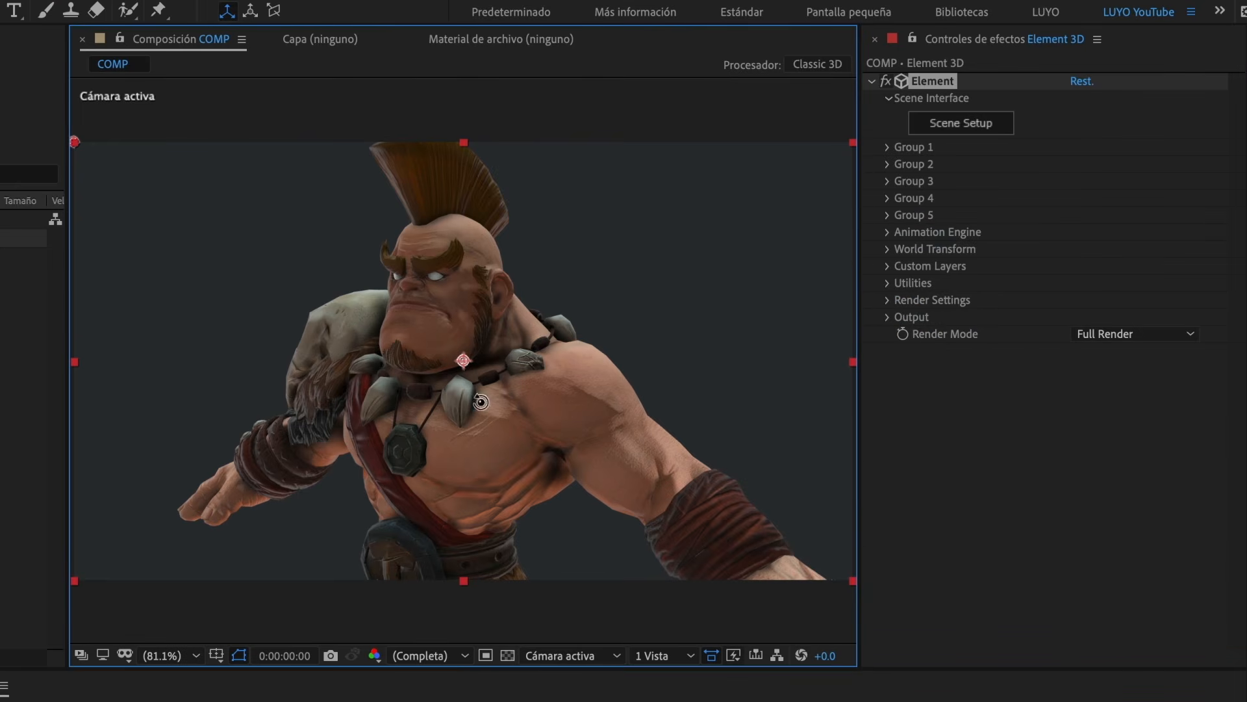
pyautogui.moveTo(481, 402); pyautogui.dragTo(502, 584)
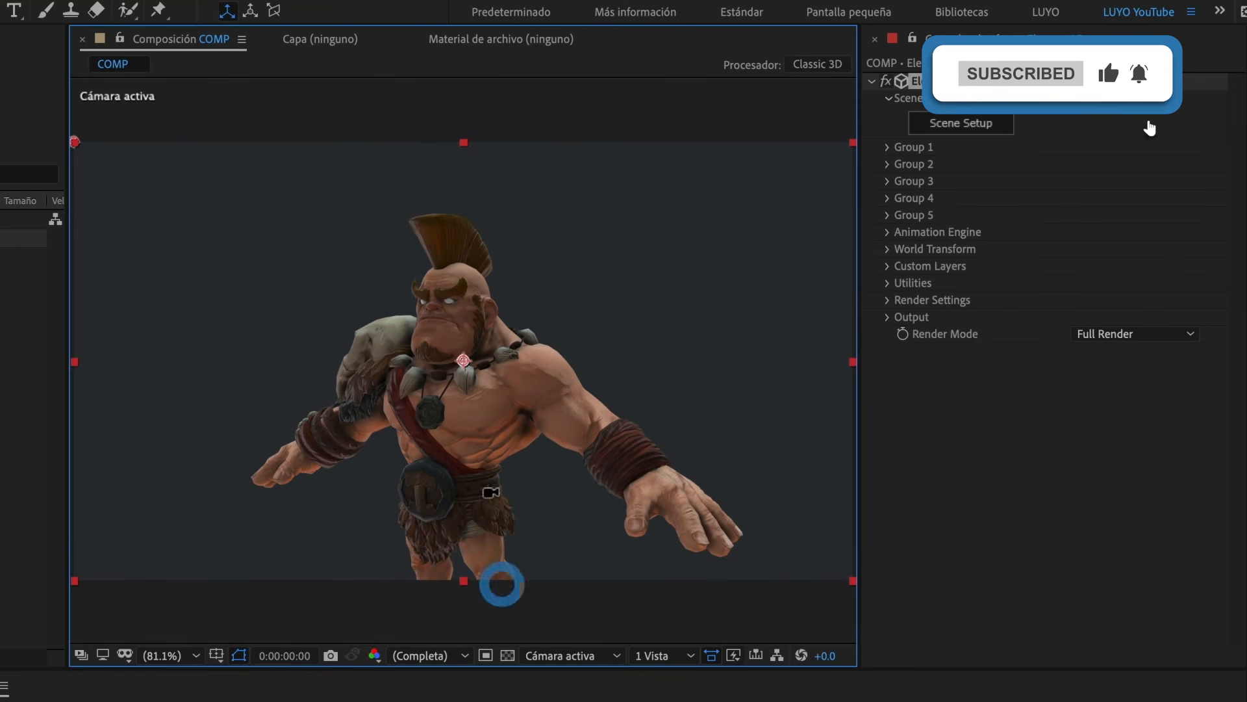
pyautogui.moveTo(491, 493); pyautogui.dragTo(495, 410)
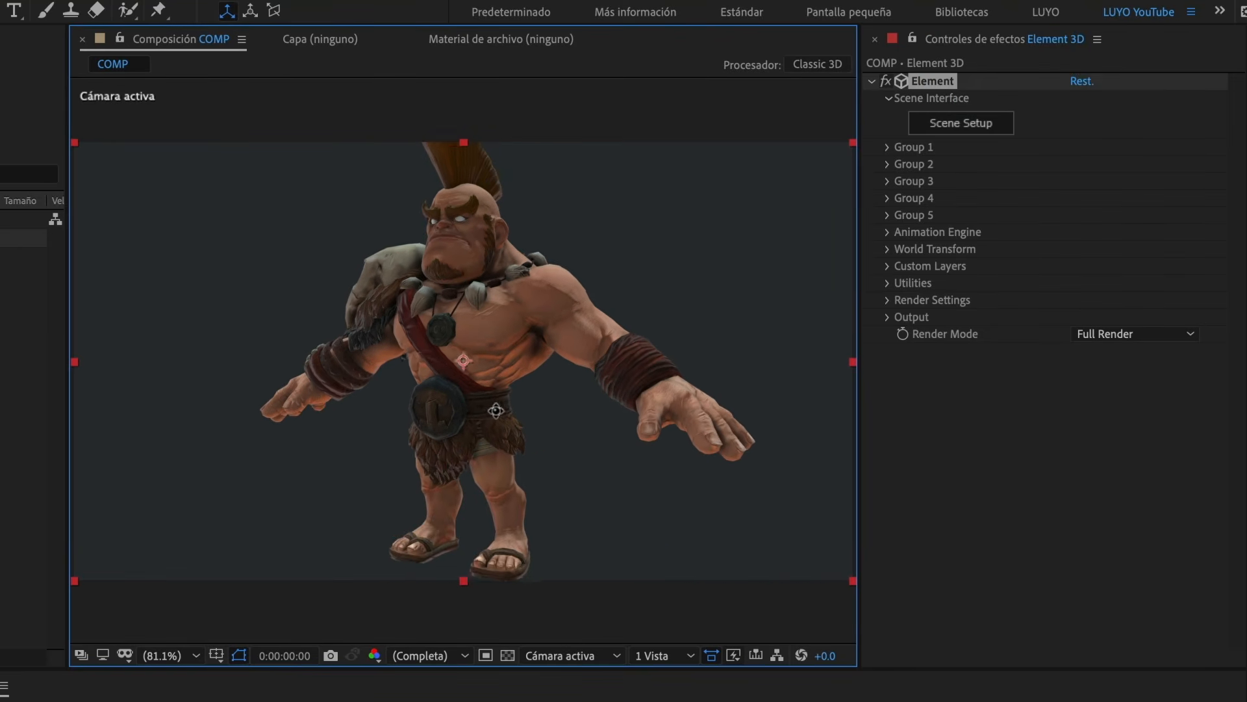